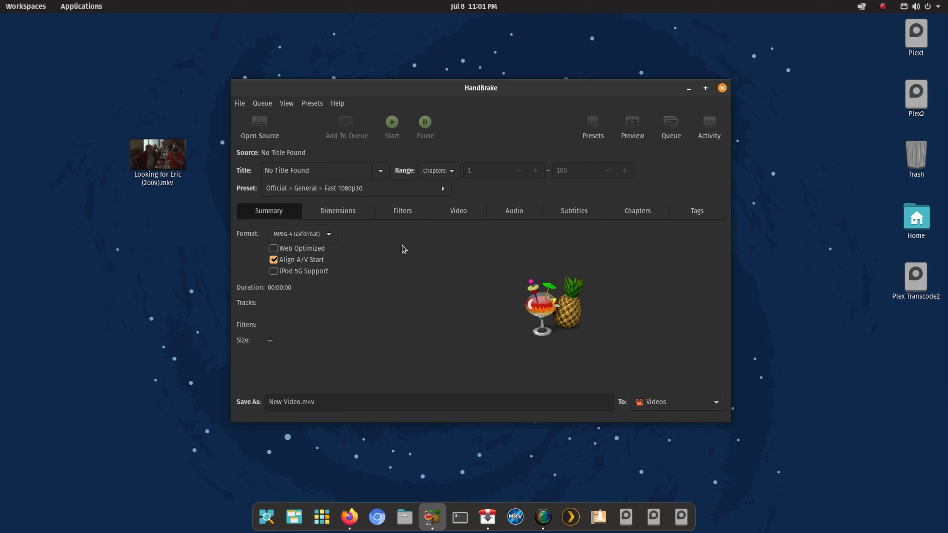
{"action": "mouse_move", "coordinate": [411, 92]}
{"action": "left_mouse_down"}
{"action": "mouse_move", "coordinate": [425, 108]}
{"action": "mouse_move", "coordinate": [406, 102]}
{"action": "left_mouse_up"}
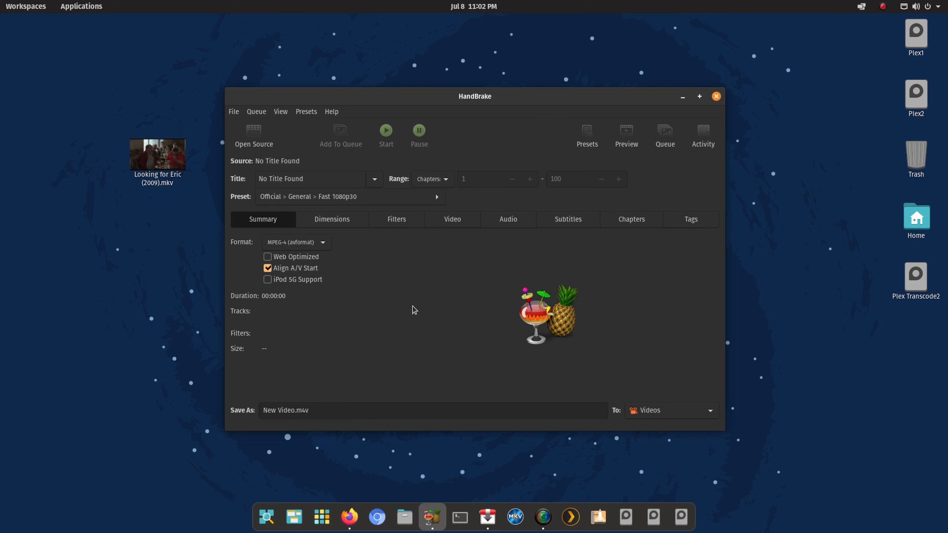
{"action": "left_click_drag", "start_coordinate": [407, 99], "coordinate": [396, 101]}
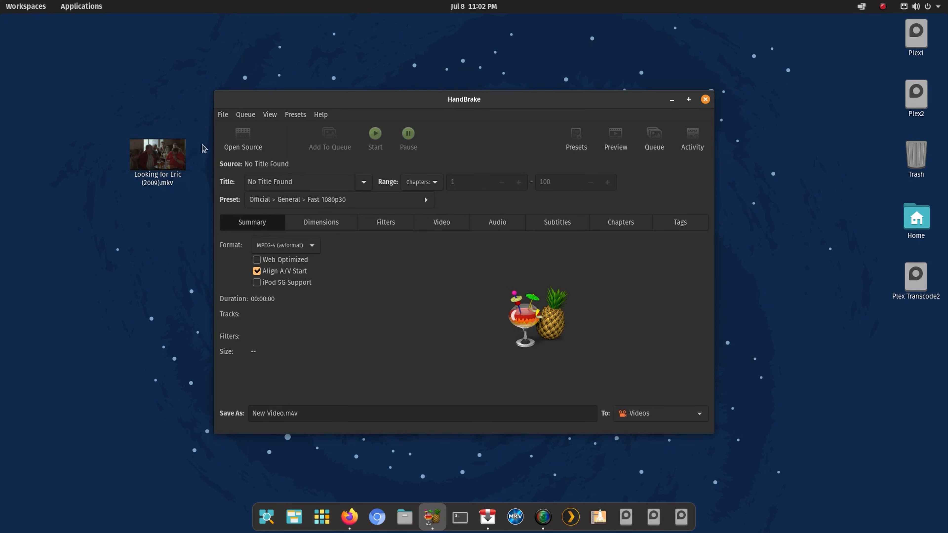
{"action": "left_click_drag", "start_coordinate": [316, 99], "coordinate": [320, 100]}
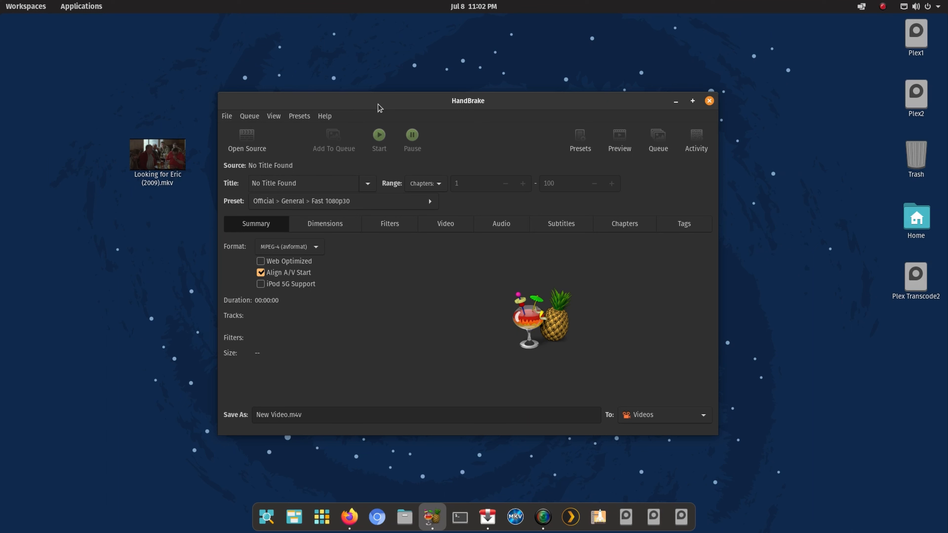
{"action": "left_click_drag", "start_coordinate": [376, 101], "coordinate": [374, 99]}
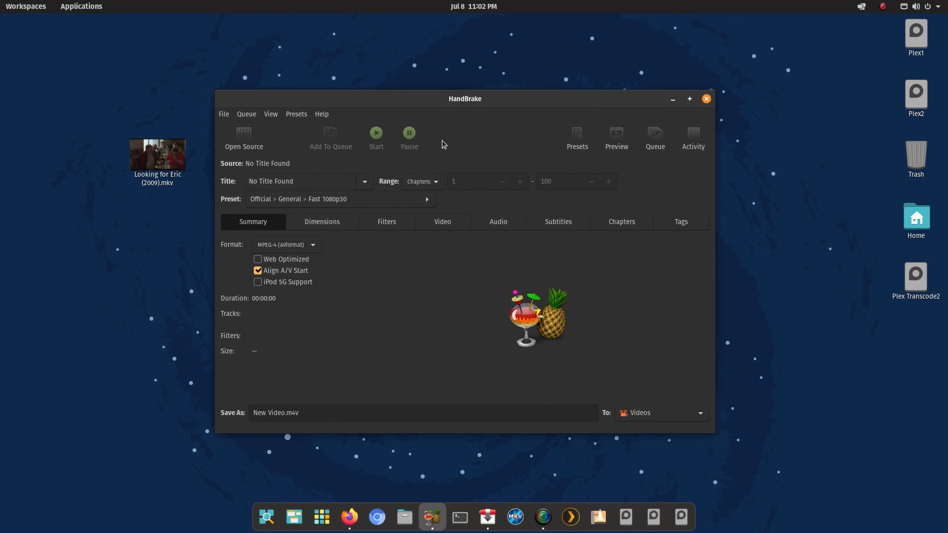
{"action": "left_click_drag", "start_coordinate": [434, 105], "coordinate": [434, 106]}
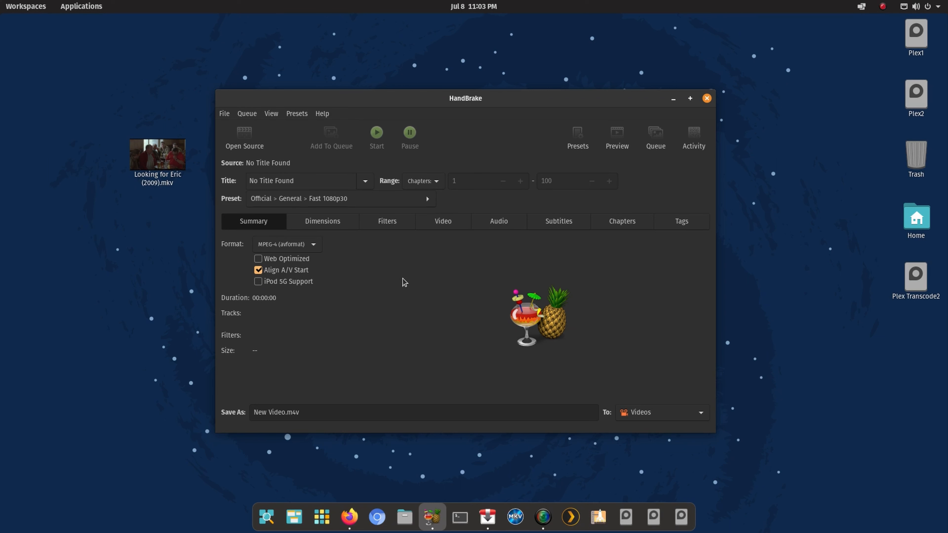
{"action": "mouse_move", "coordinate": [436, 103]}
{"action": "left_mouse_down"}
{"action": "mouse_move", "coordinate": [446, 105]}
{"action": "mouse_move", "coordinate": [427, 97]}
{"action": "left_mouse_up"}
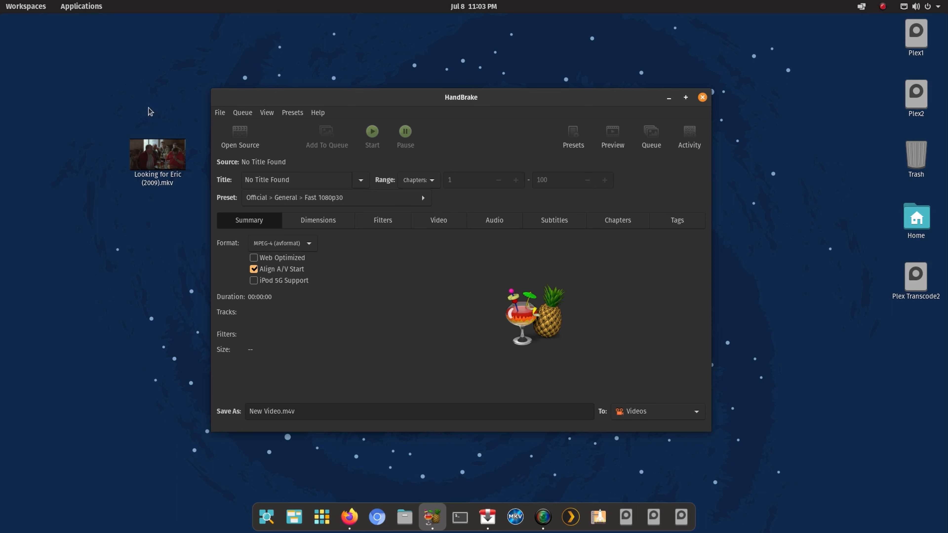
Check the type and size of Looking for Eric (2009).mkv in its file properties.
{"action": "left_click", "coordinate": [154, 160]}
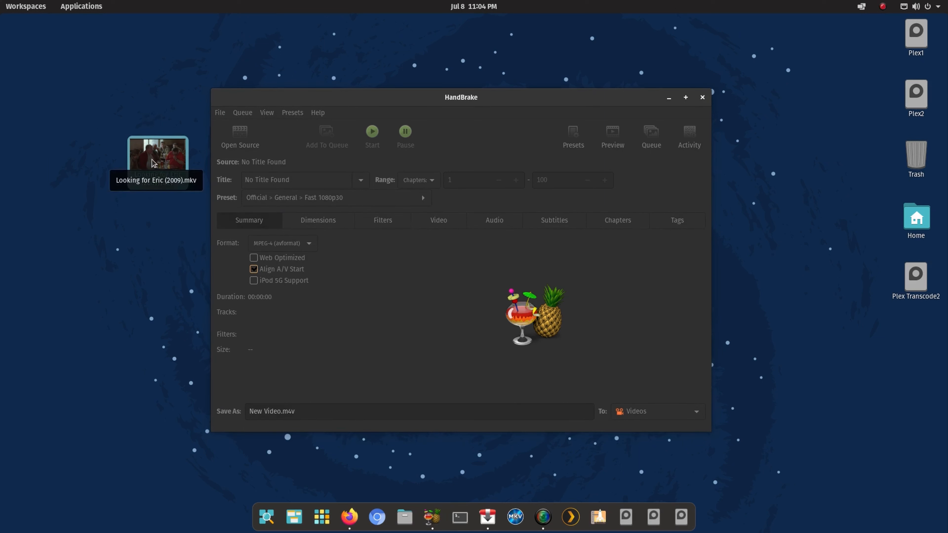
{"action": "left_click", "coordinate": [92, 191]}
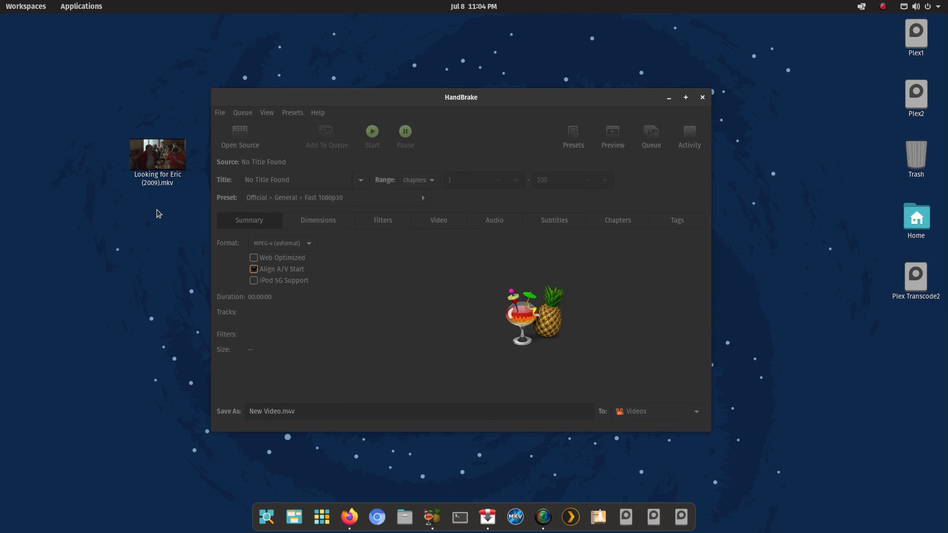
{"action": "right_click", "coordinate": [166, 168]}
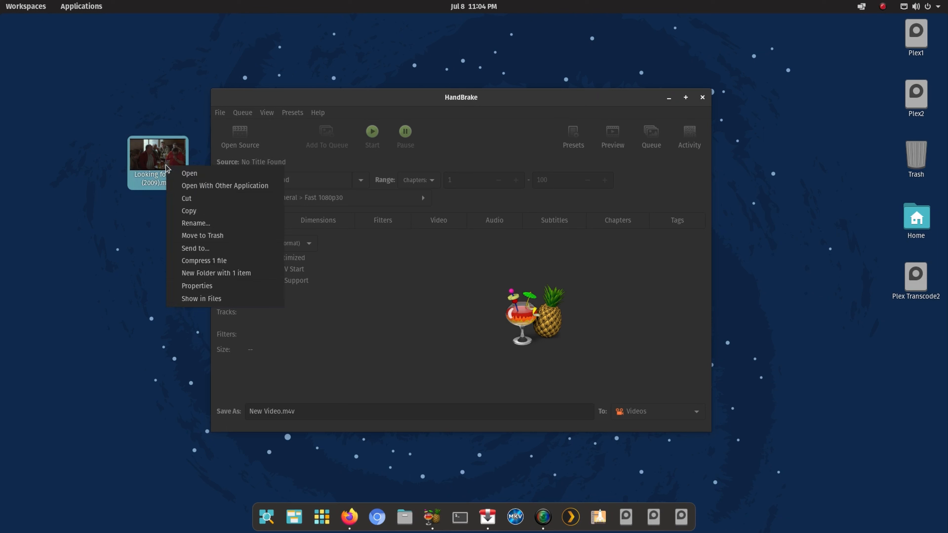
{"action": "left_click", "coordinate": [183, 286]}
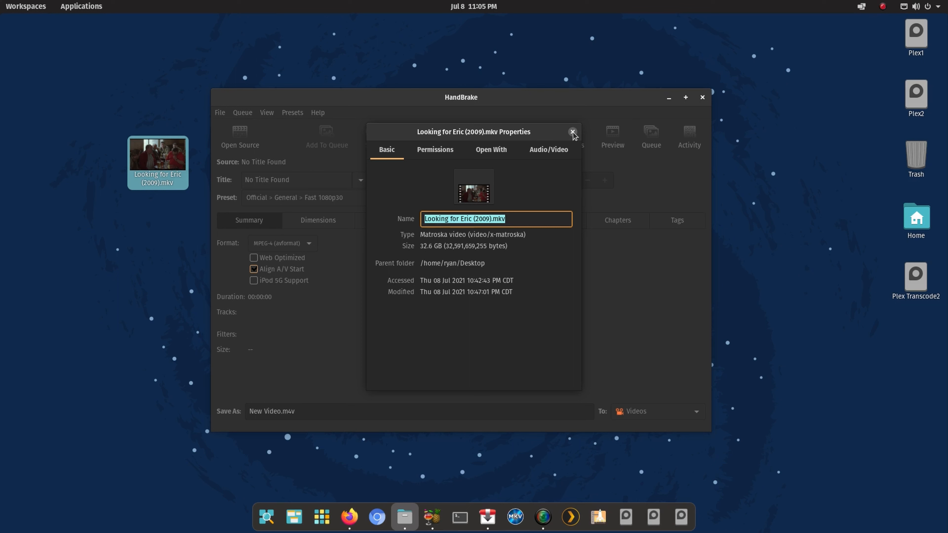
{"action": "left_click", "coordinate": [572, 132]}
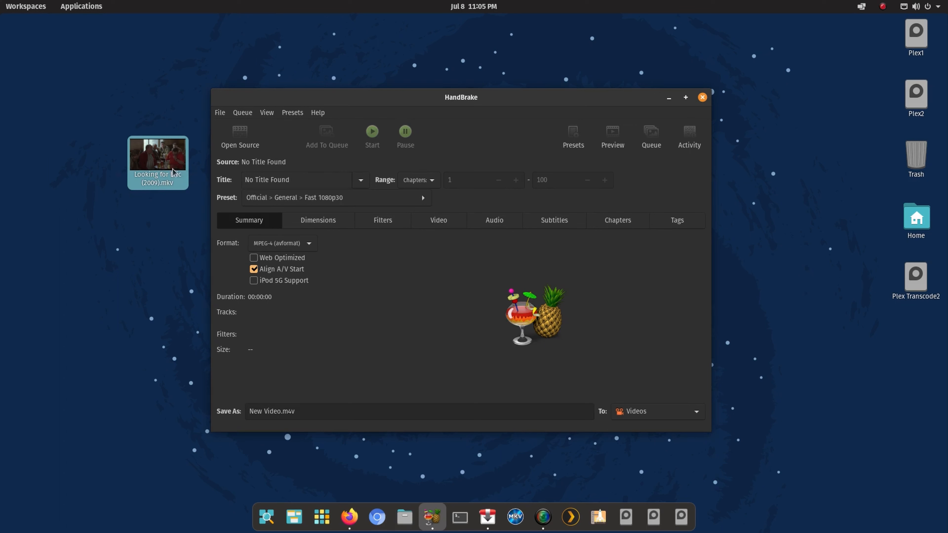
Load Looking for Eric (2009).mkv from the Desktop as the source and set the output format to Matroska (avformat).
{"action": "left_click_drag", "start_coordinate": [336, 98], "coordinate": [335, 94]}
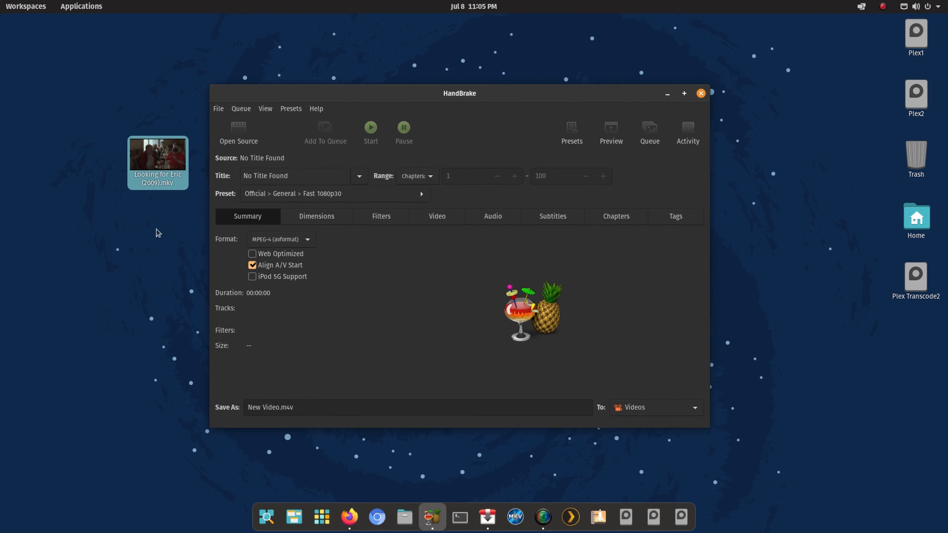
{"action": "mouse_move", "coordinate": [383, 93]}
{"action": "left_mouse_down"}
{"action": "mouse_move", "coordinate": [393, 91]}
{"action": "mouse_move", "coordinate": [382, 90]}
{"action": "left_mouse_up"}
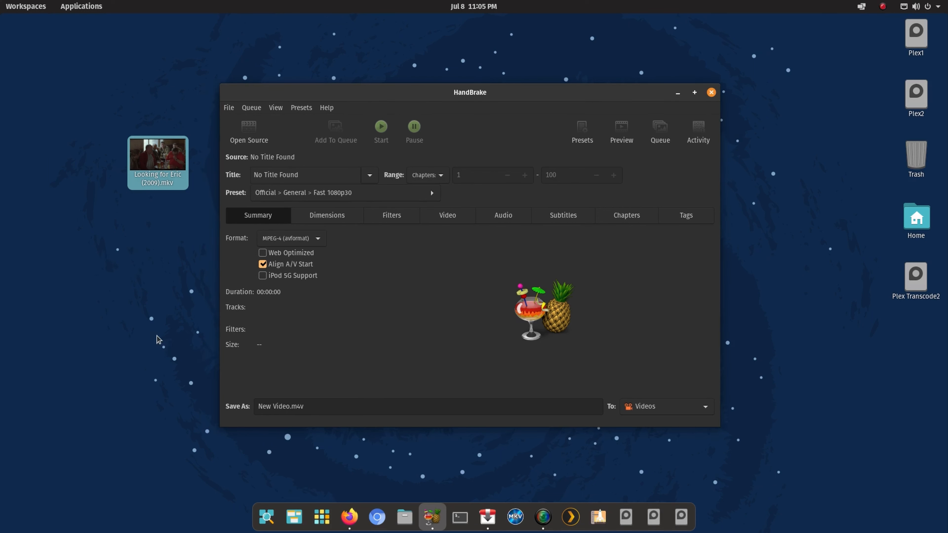
{"action": "left_click", "coordinate": [250, 131]}
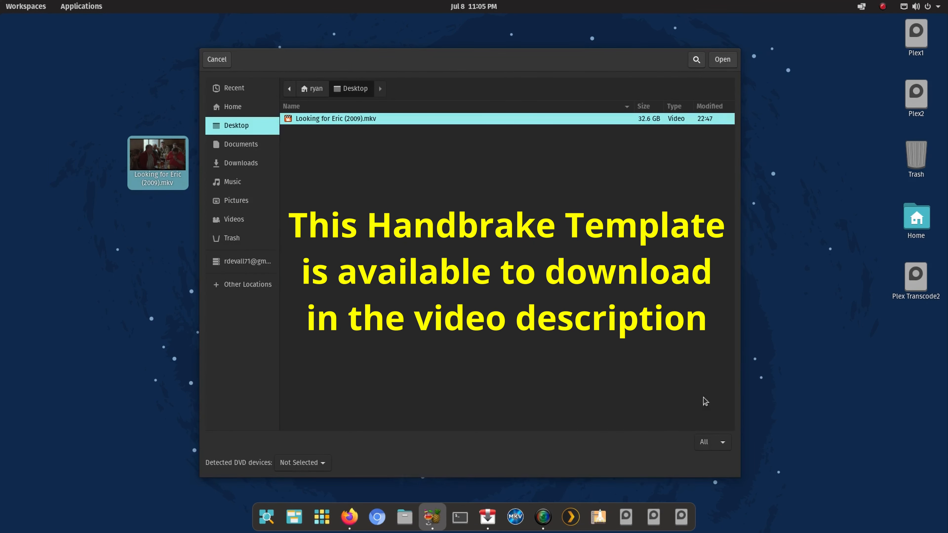
{"action": "left_click", "coordinate": [721, 60]}
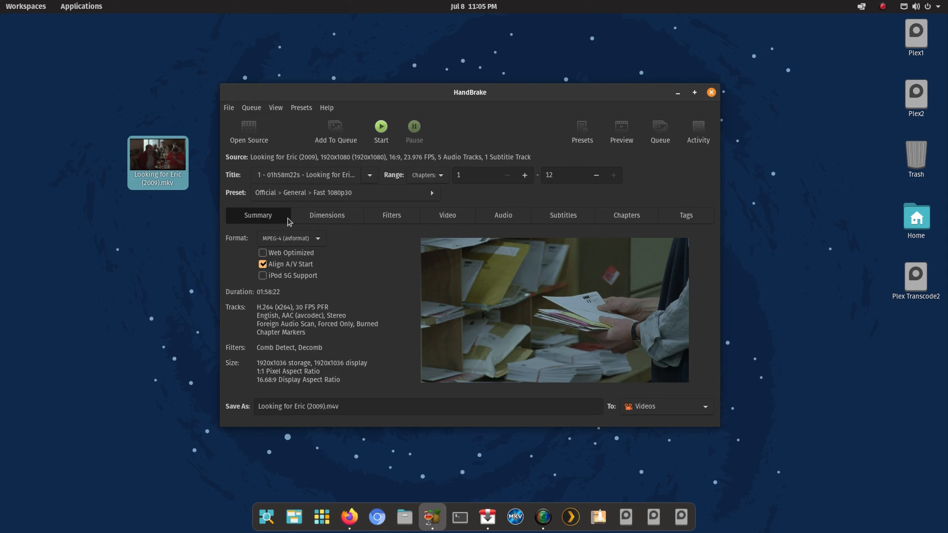
{"action": "left_click", "coordinate": [300, 245]}
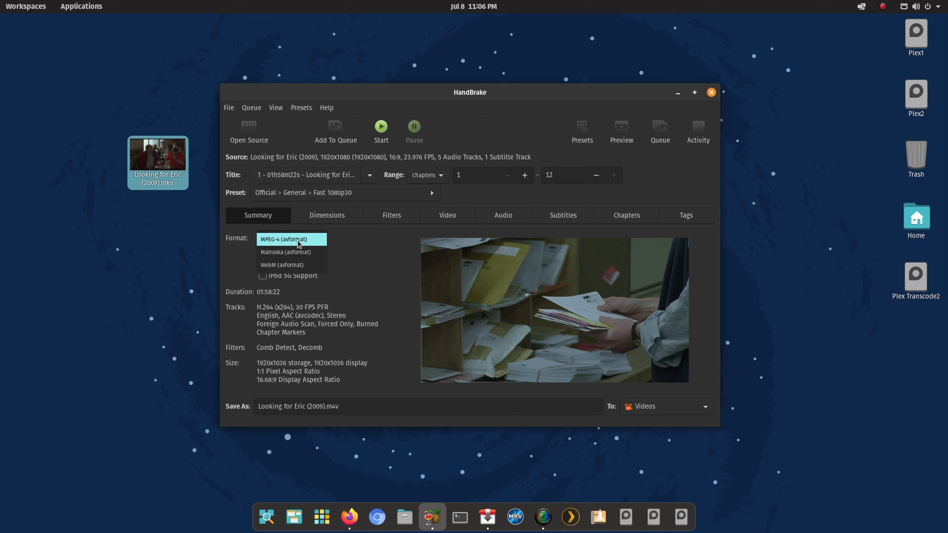
{"action": "left_click", "coordinate": [298, 252]}
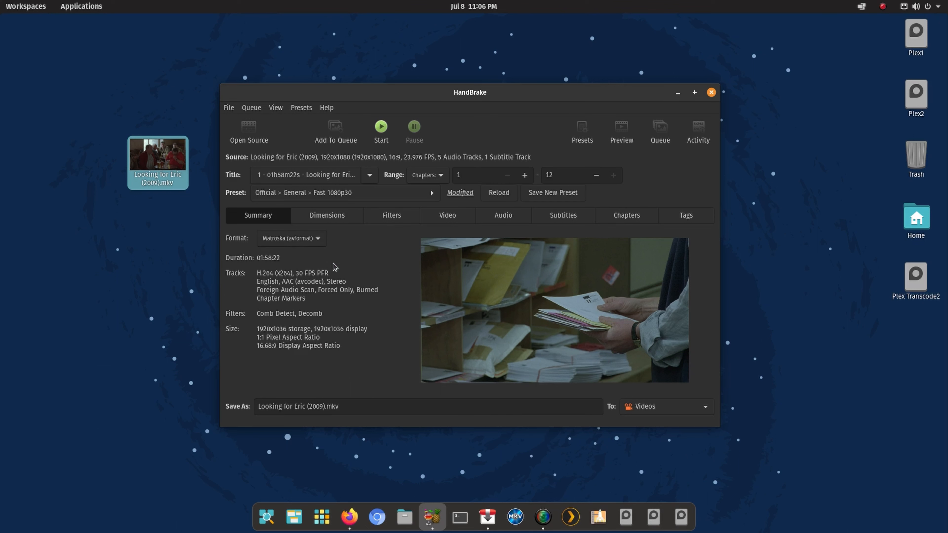
Review the cropping, geometry and filter settings for the loaded video.
{"action": "left_click", "coordinate": [316, 216]}
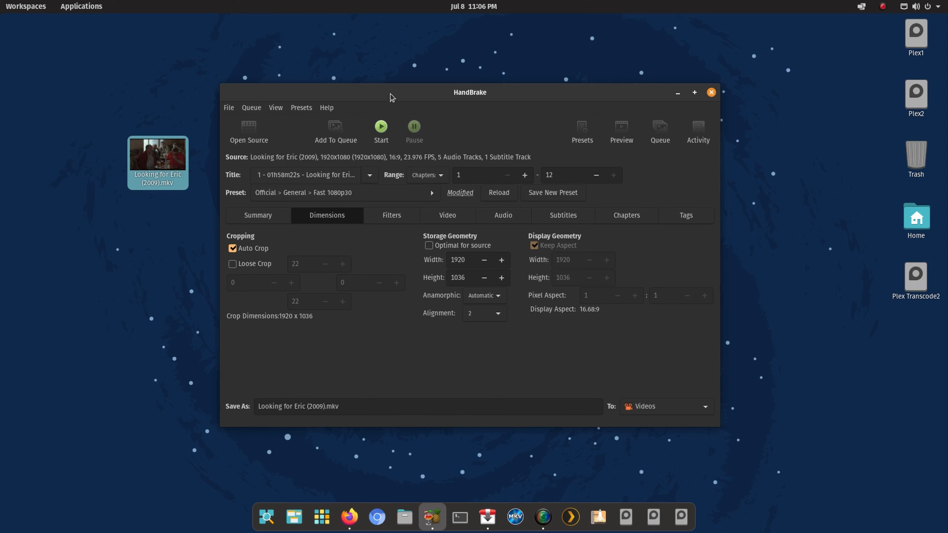
{"action": "left_click_drag", "start_coordinate": [420, 88], "coordinate": [413, 94]}
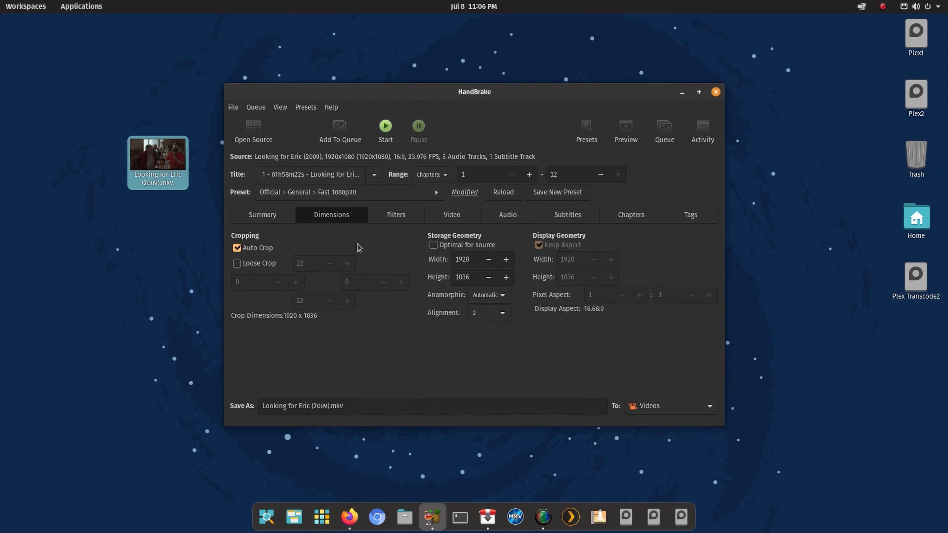
{"action": "left_click", "coordinate": [397, 221]}
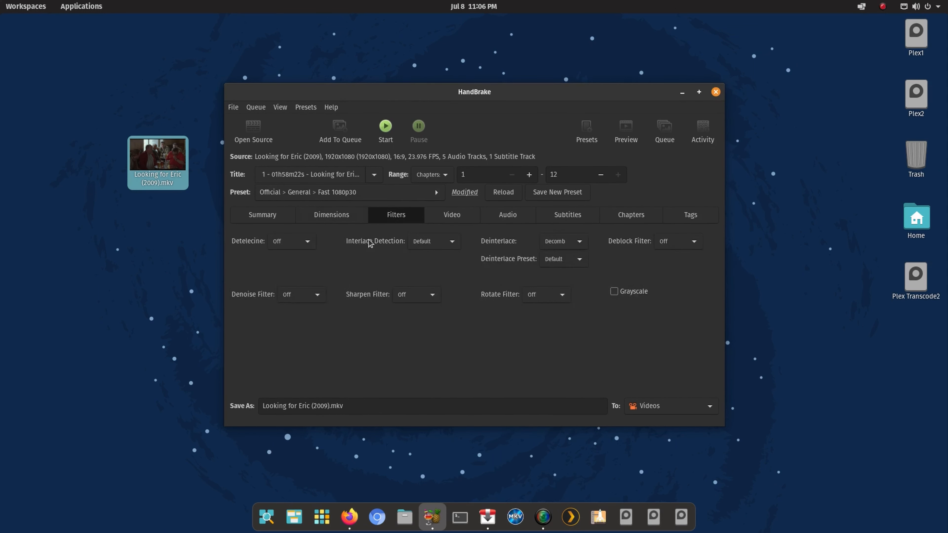
Set the video encoder to H.265 (x265).
{"action": "left_click", "coordinate": [450, 220]}
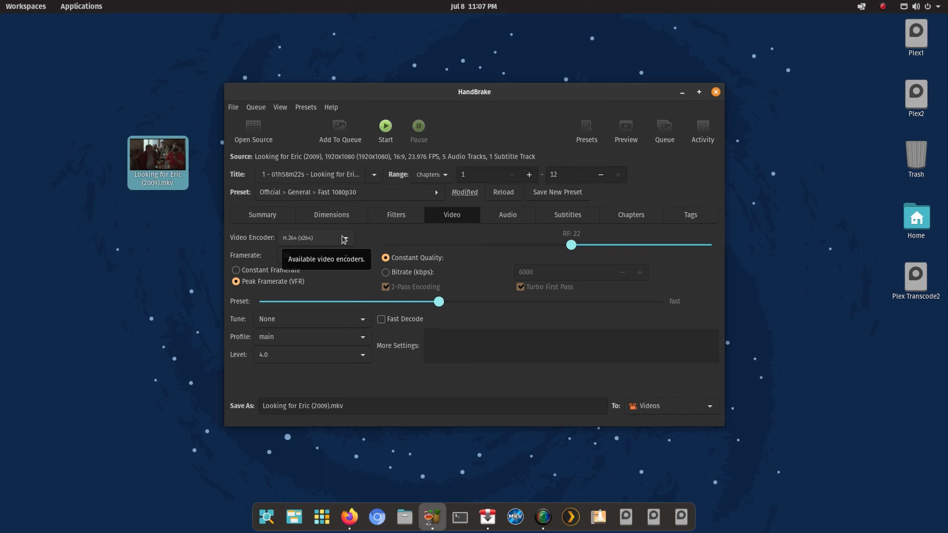
{"action": "left_click", "coordinate": [345, 240]}
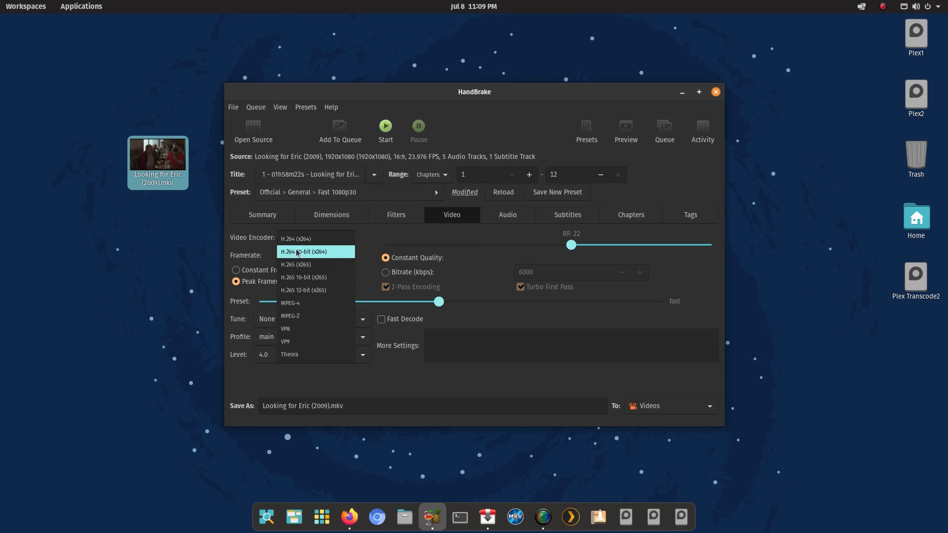
{"action": "left_click", "coordinate": [307, 252]}
{"action": "left_click", "coordinate": [304, 239]}
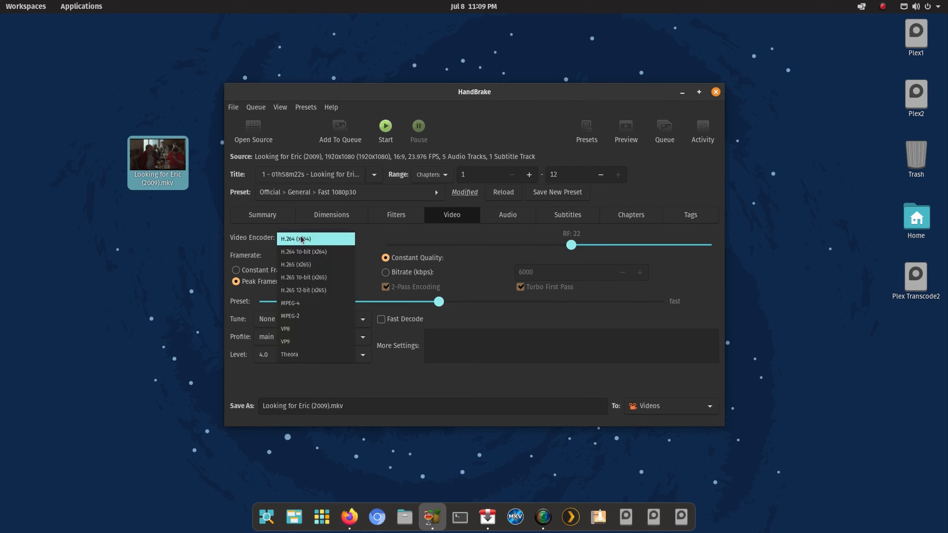
{"action": "left_click", "coordinate": [301, 264]}
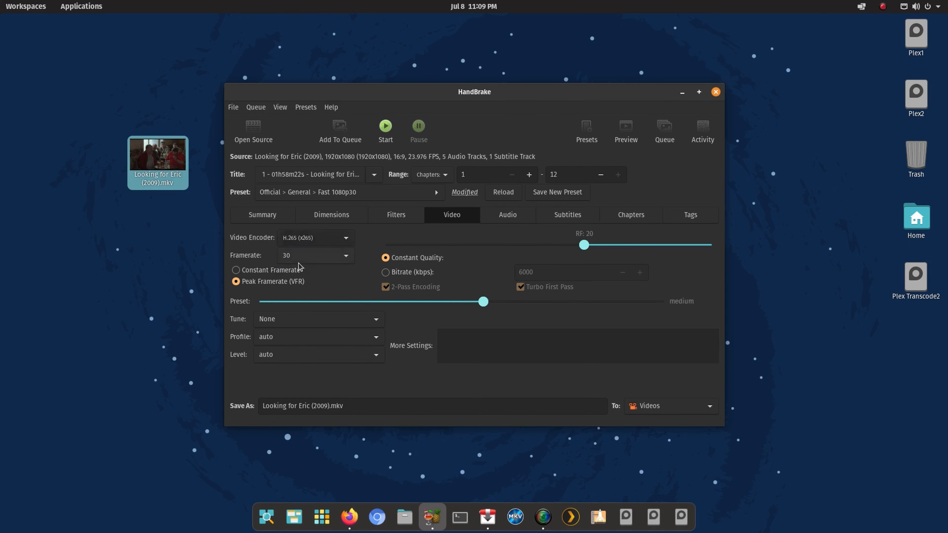
Switch the video encoder back to H.264 (x264).
{"action": "left_click", "coordinate": [304, 242]}
{"action": "left_click", "coordinate": [304, 242]}
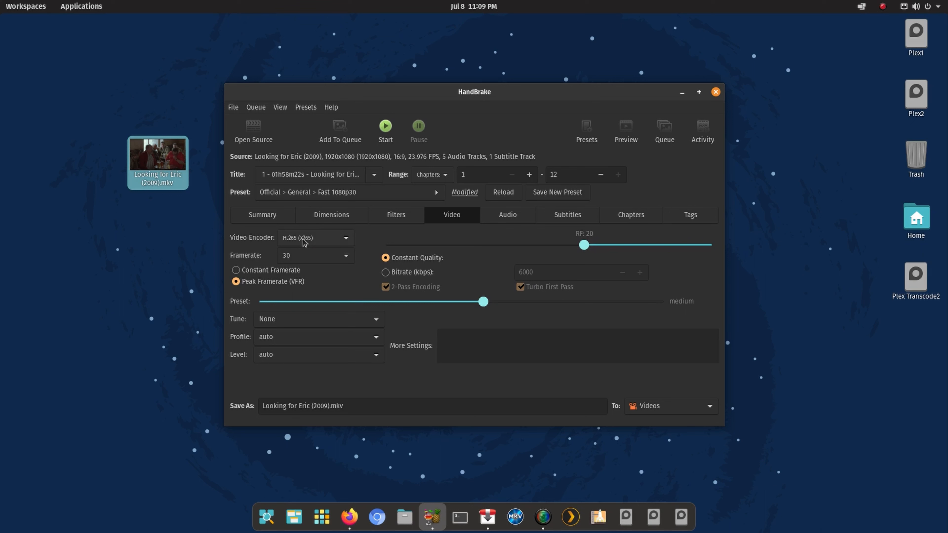
{"action": "left_click", "coordinate": [304, 242]}
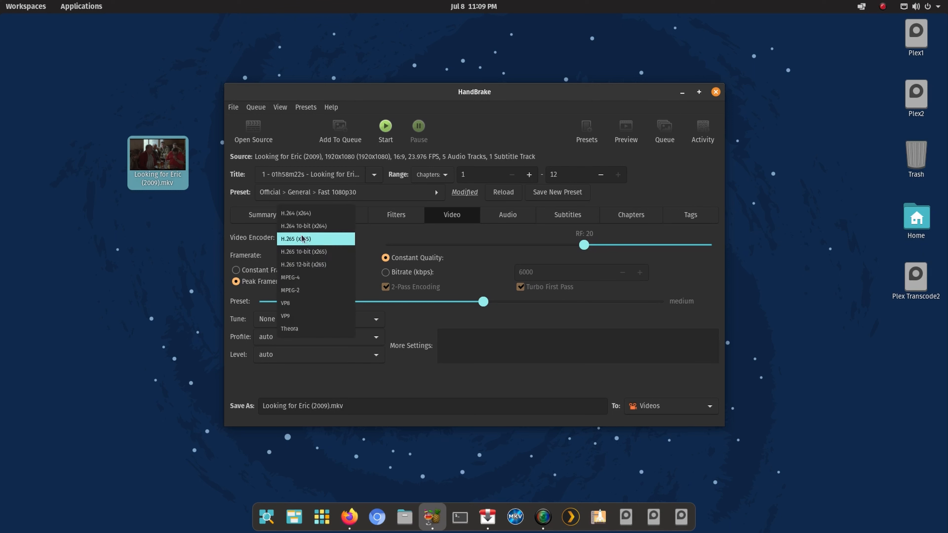
{"action": "left_click", "coordinate": [303, 214]}
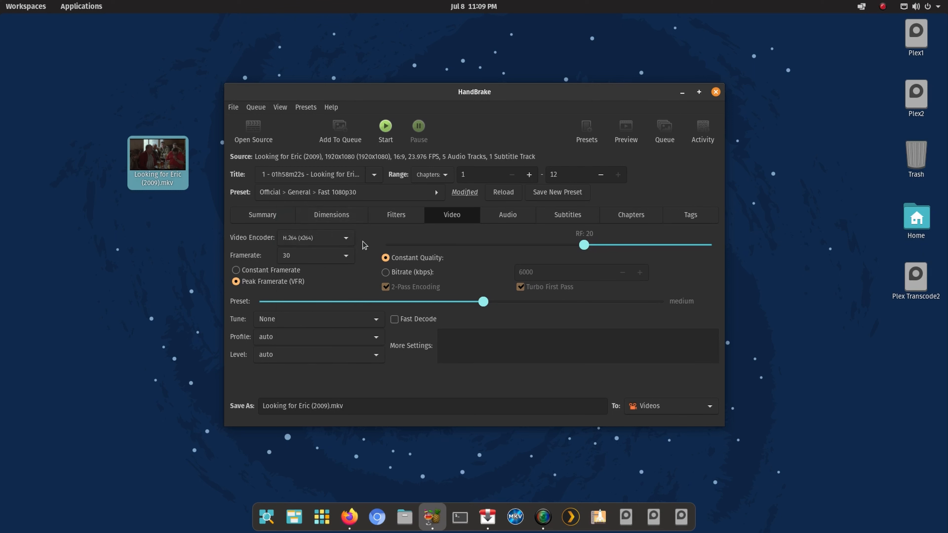
{"action": "left_click", "coordinate": [336, 241]}
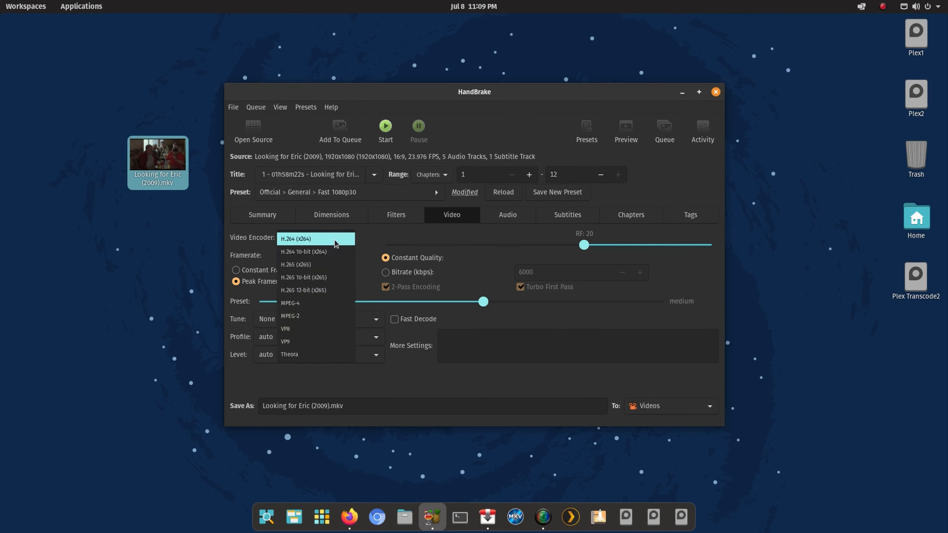
{"action": "left_click", "coordinate": [336, 242]}
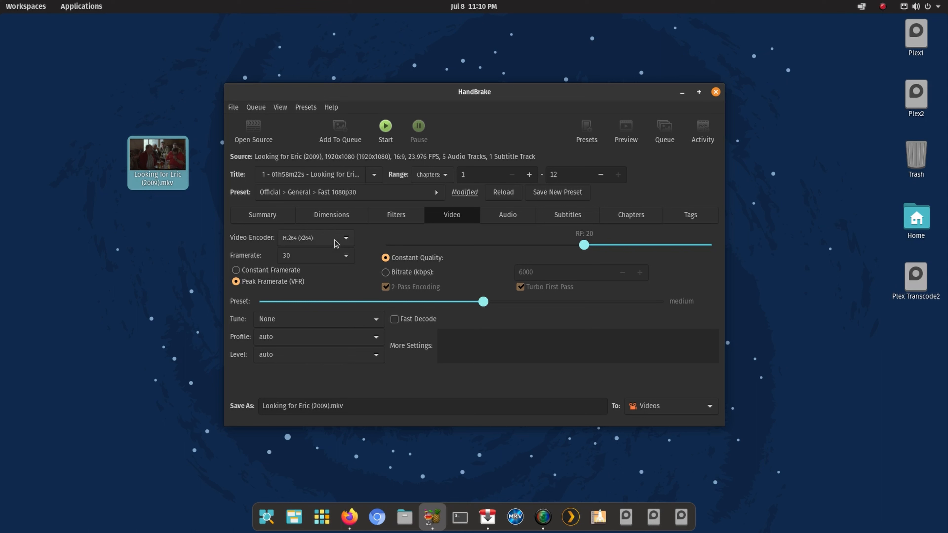
{"action": "left_click", "coordinate": [336, 243]}
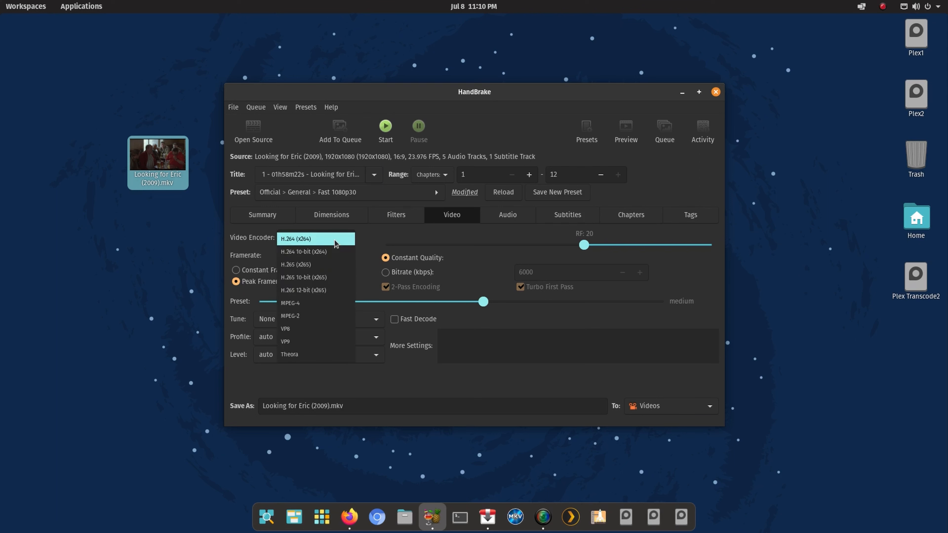
{"action": "left_click", "coordinate": [336, 243]}
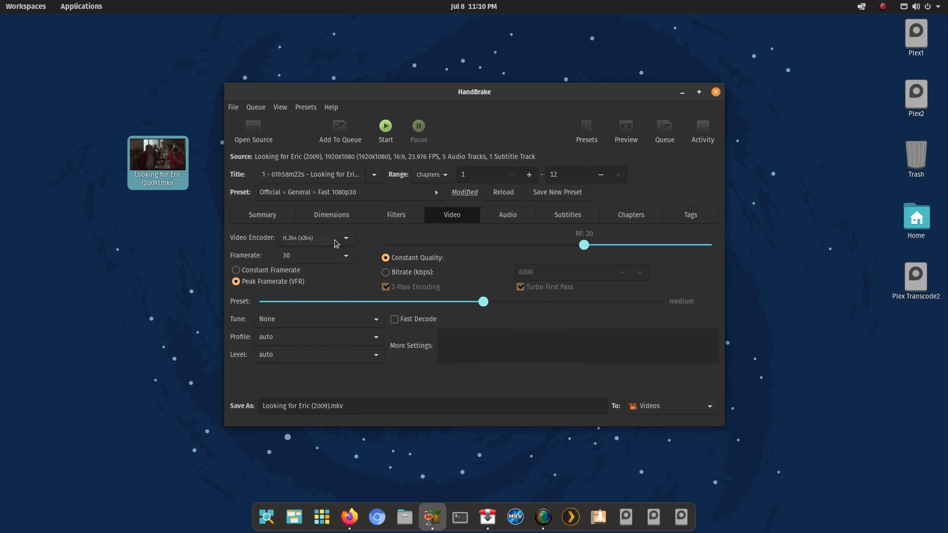
Set the video framerate to Same as source and make it a constant framerate.
{"action": "left_click", "coordinate": [318, 258]}
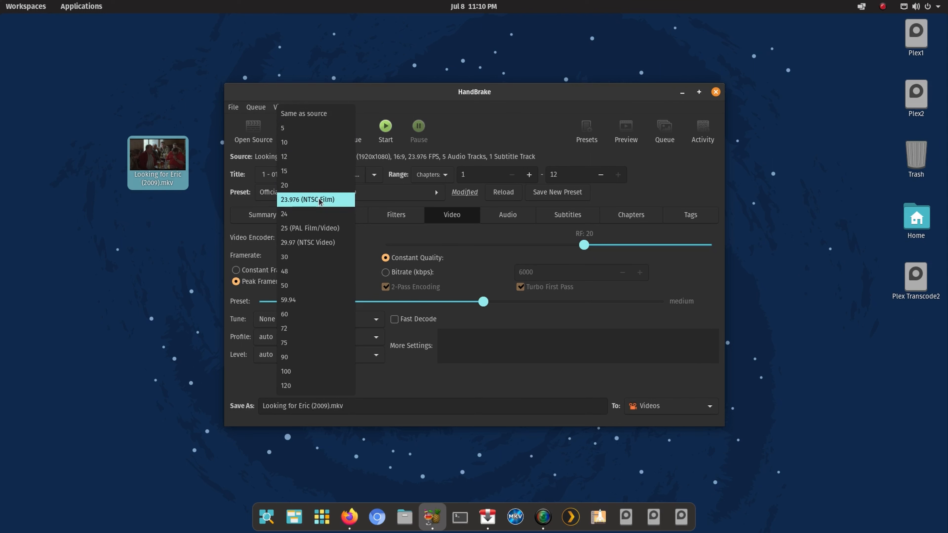
{"action": "left_click", "coordinate": [295, 117]}
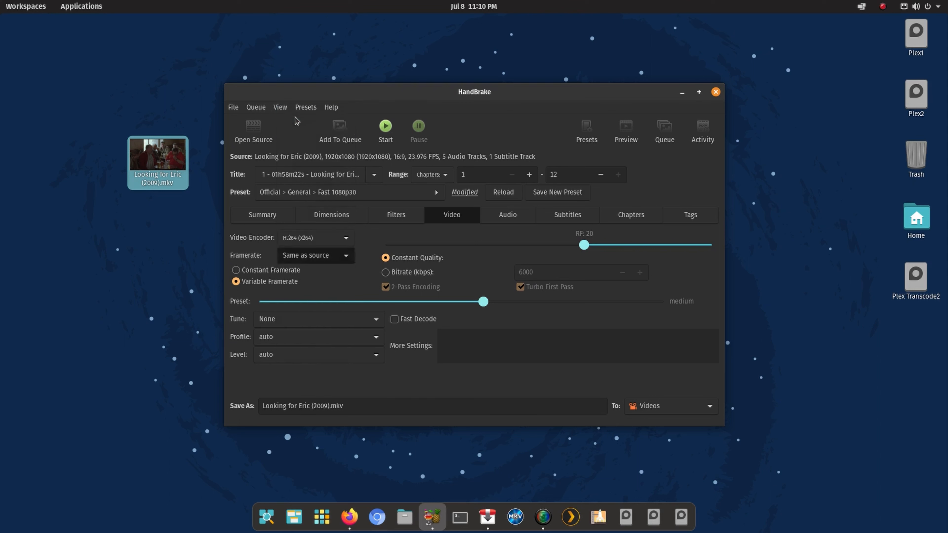
{"action": "left_click", "coordinate": [264, 271]}
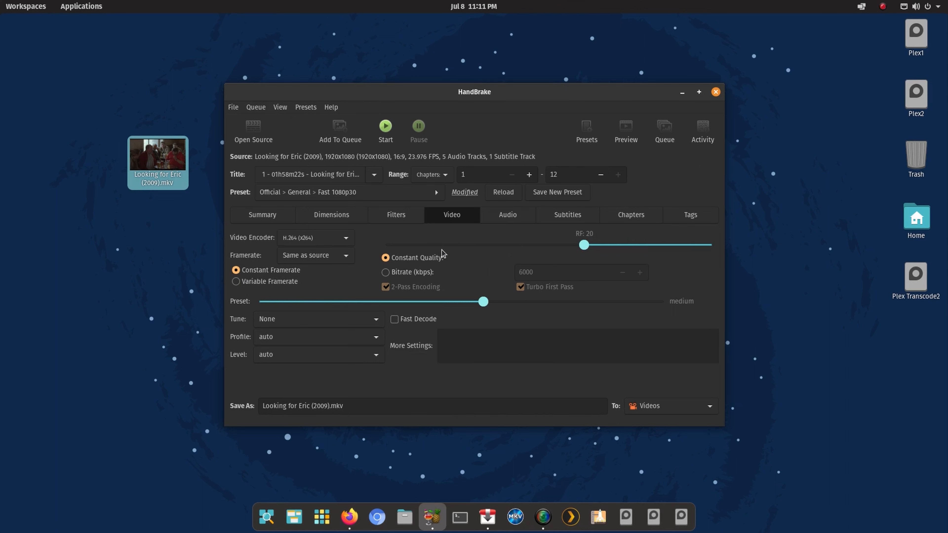
Set the constant quality of the video encode to RF 22.
{"action": "mouse_move", "coordinate": [584, 247]}
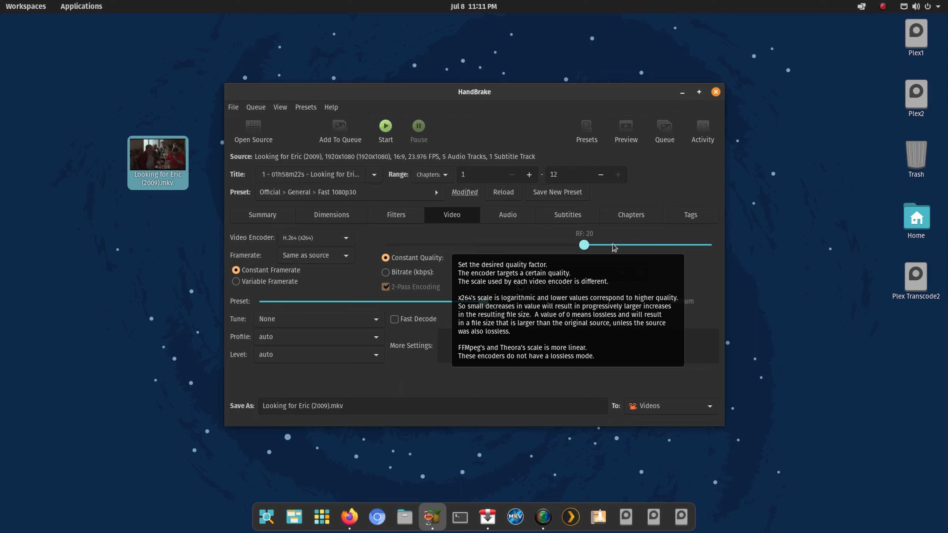
{"action": "left_click", "coordinate": [635, 246]}
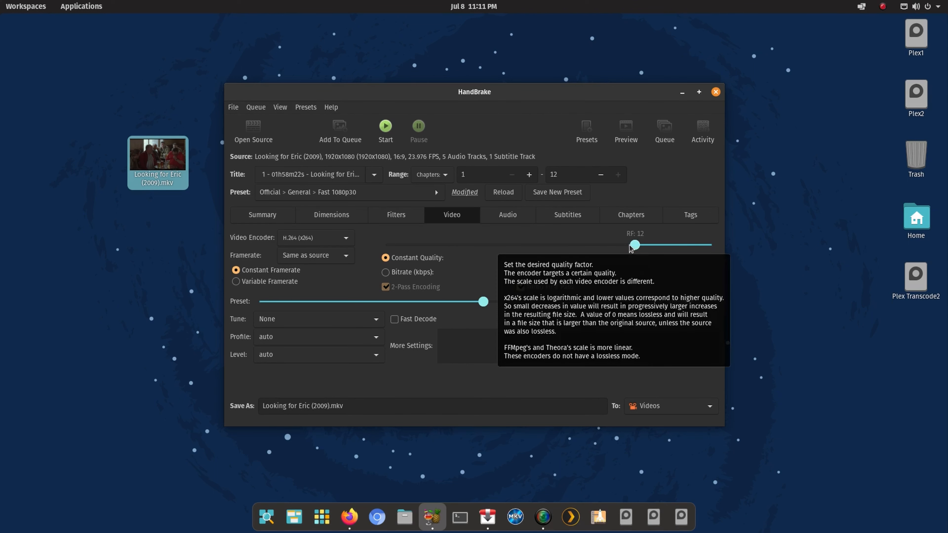
{"action": "left_click_drag", "start_coordinate": [634, 246], "coordinate": [585, 245]}
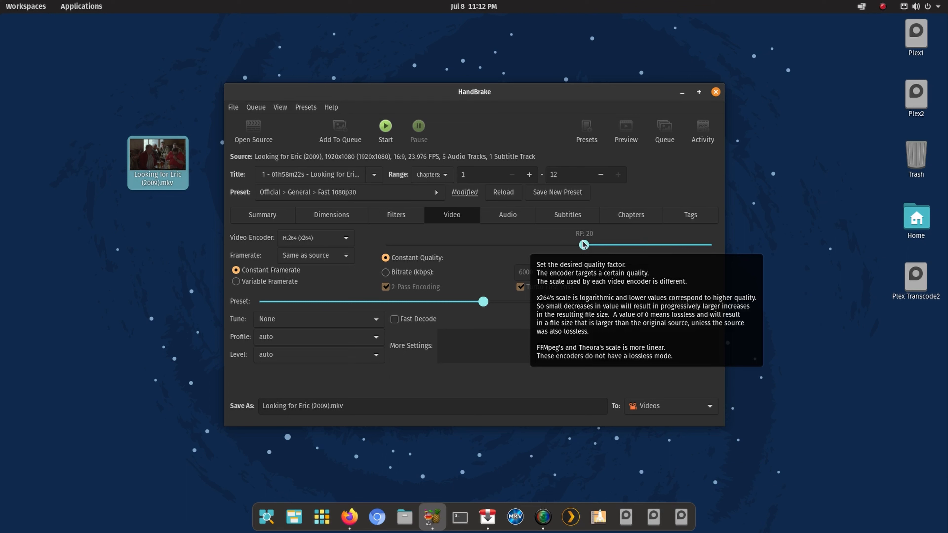
{"action": "left_click_drag", "start_coordinate": [583, 248], "coordinate": [571, 243]}
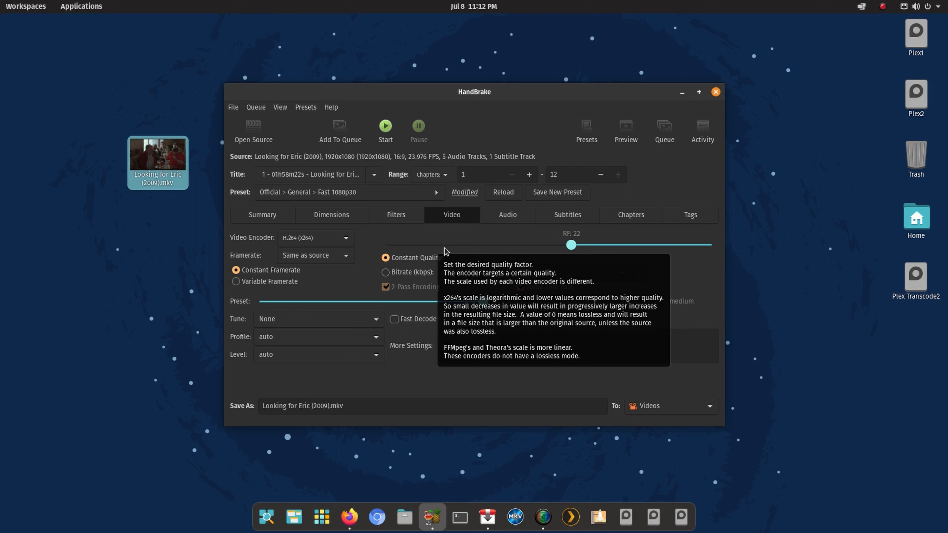
{"action": "left_click_drag", "start_coordinate": [448, 247], "coordinate": [571, 246]}
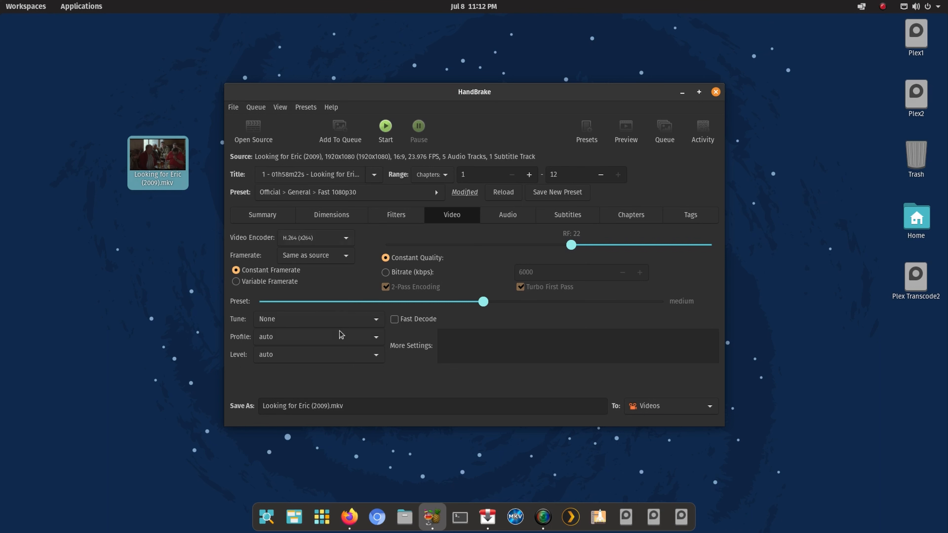
Set the video encoder's tune option to film.
{"action": "left_click", "coordinate": [335, 321]}
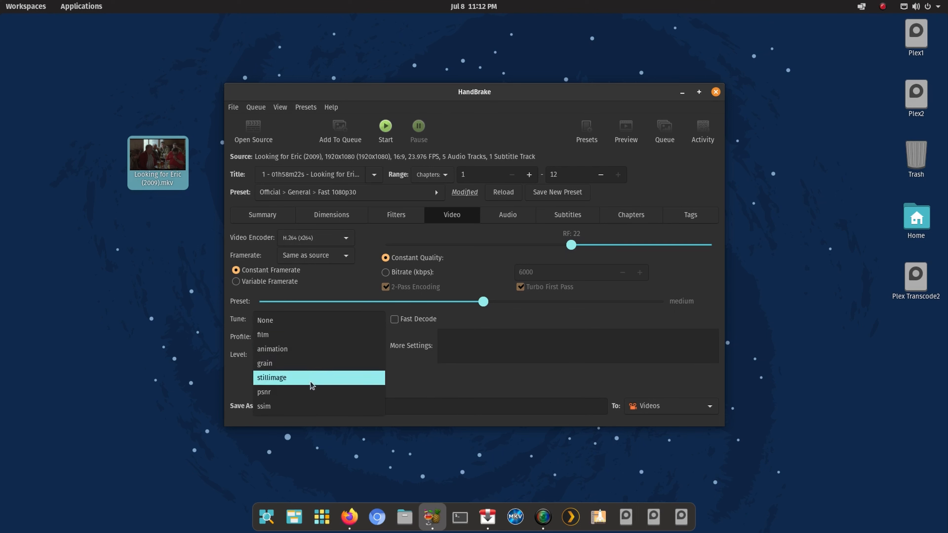
{"action": "left_click", "coordinate": [306, 334]}
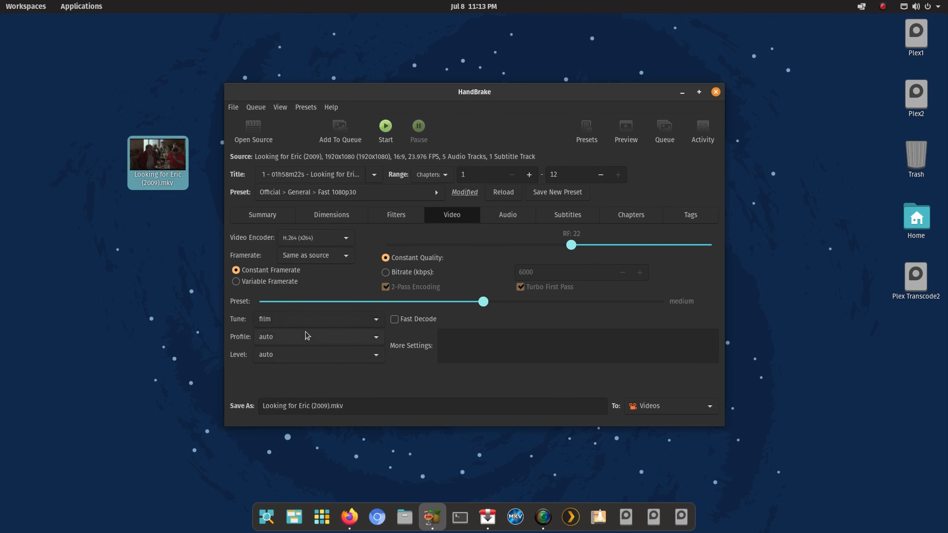
{"action": "left_click", "coordinate": [309, 321]}
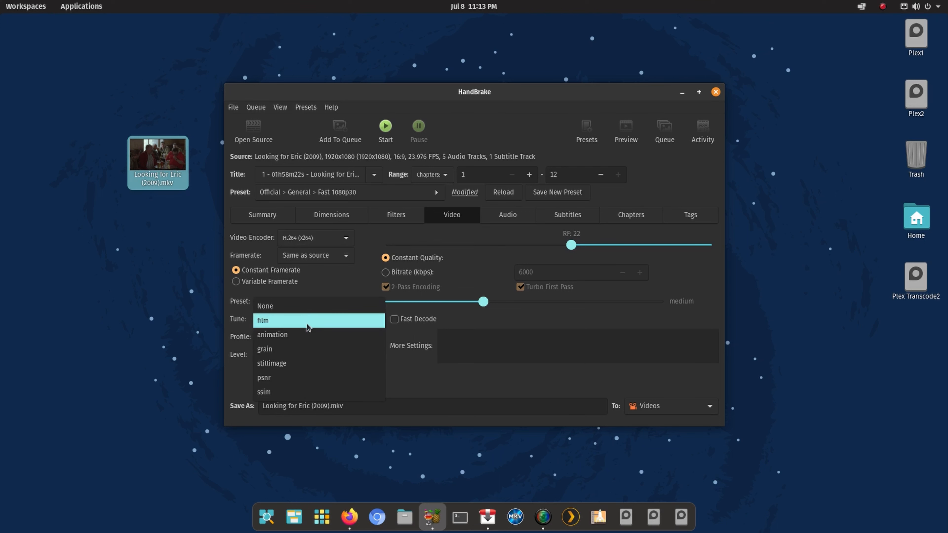
{"action": "left_click", "coordinate": [307, 323]}
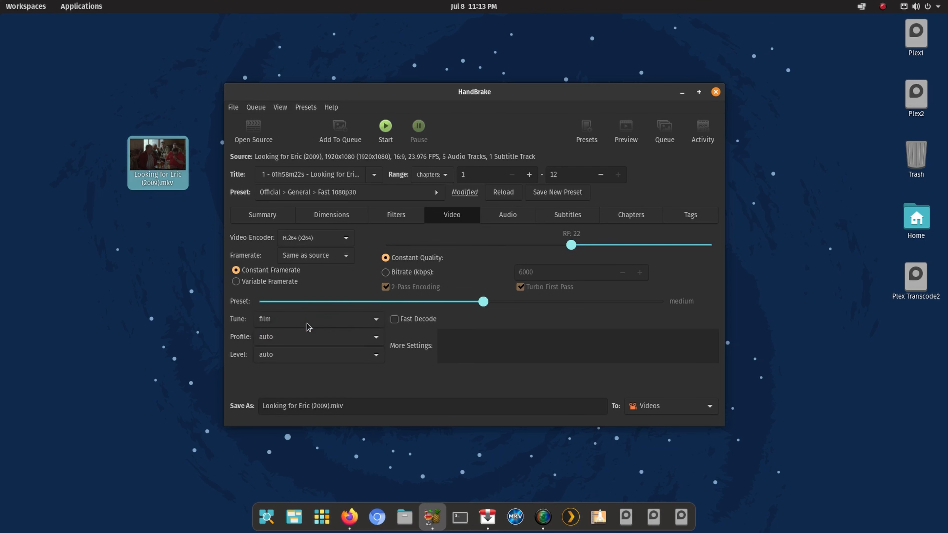
Set the video encoder's profile to main and its level to 4.1.
{"action": "left_click", "coordinate": [325, 331]}
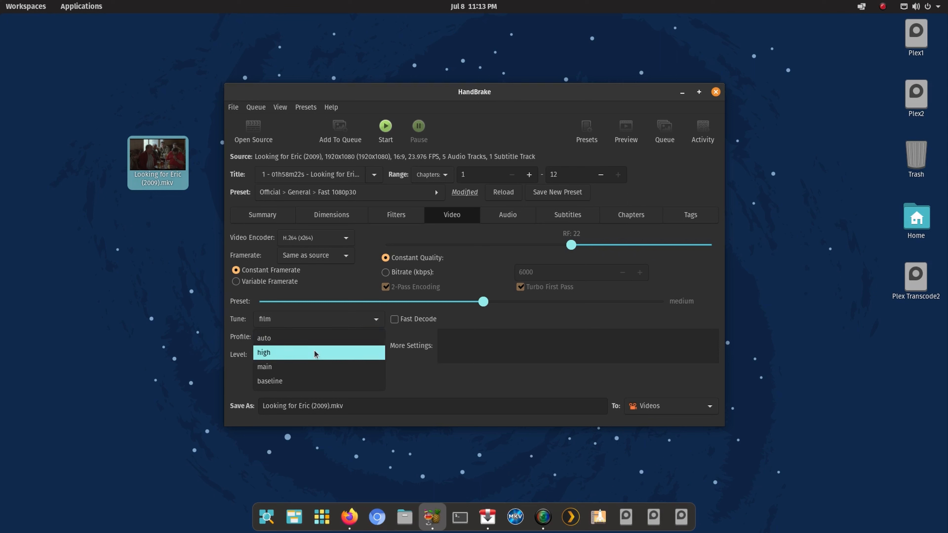
{"action": "left_click", "coordinate": [313, 367]}
{"action": "left_click", "coordinate": [318, 338]}
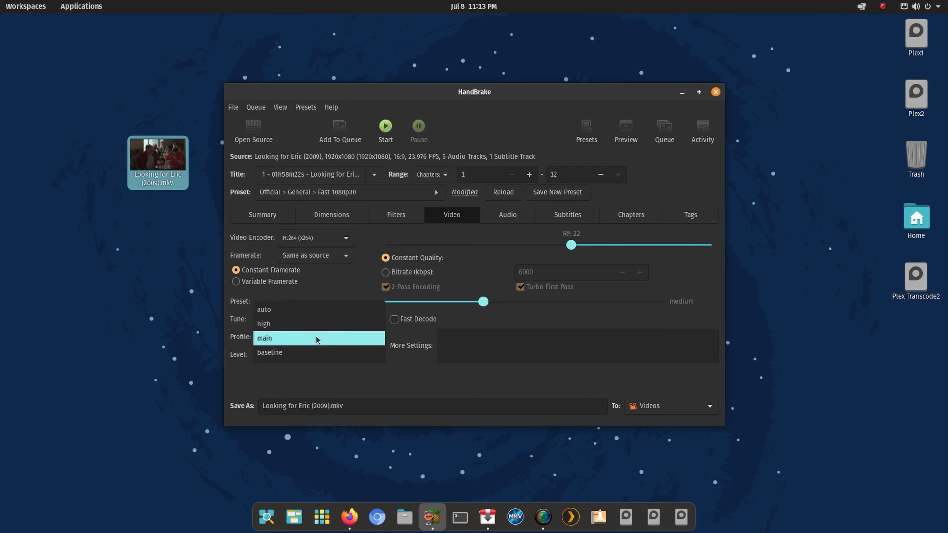
{"action": "left_click", "coordinate": [317, 340]}
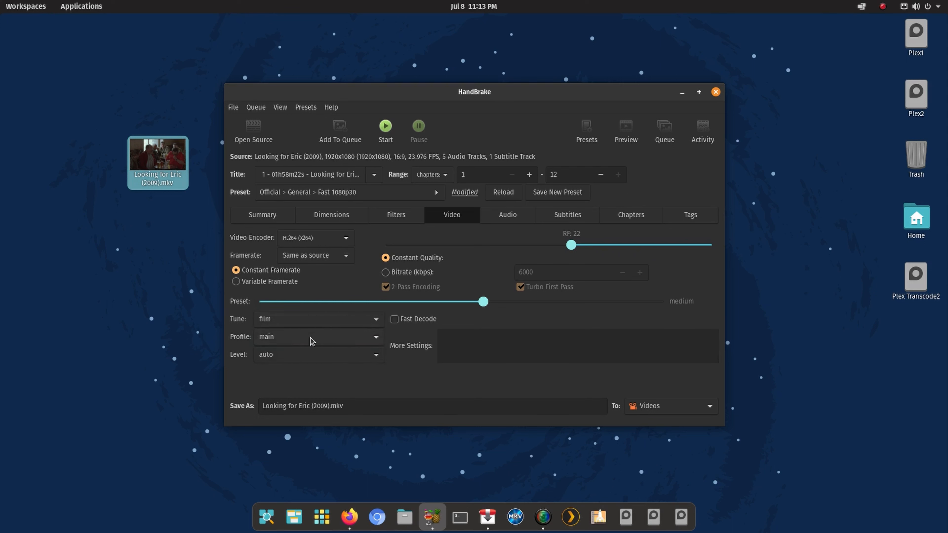
{"action": "left_click", "coordinate": [300, 358]}
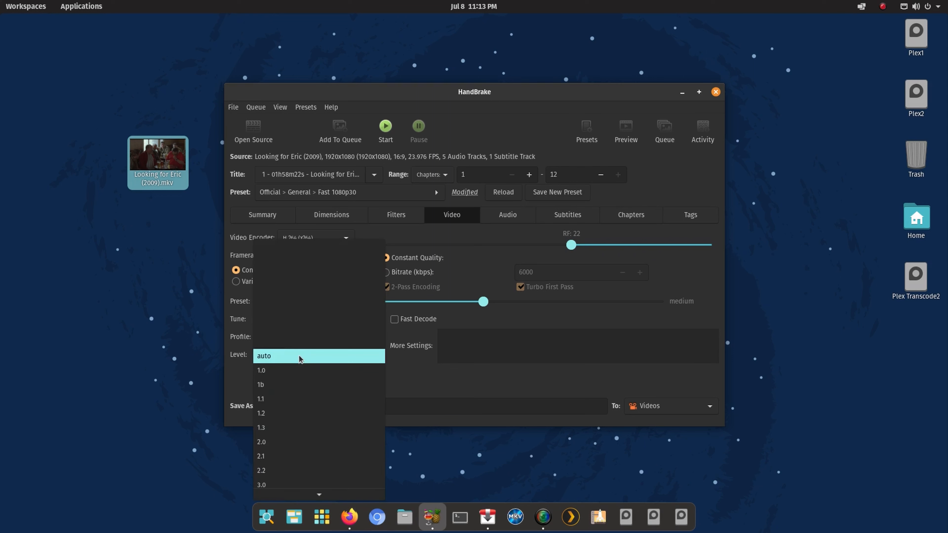
{"action": "scroll", "coordinate": [301, 396], "scroll_direction": "down", "scroll_amount": 5}
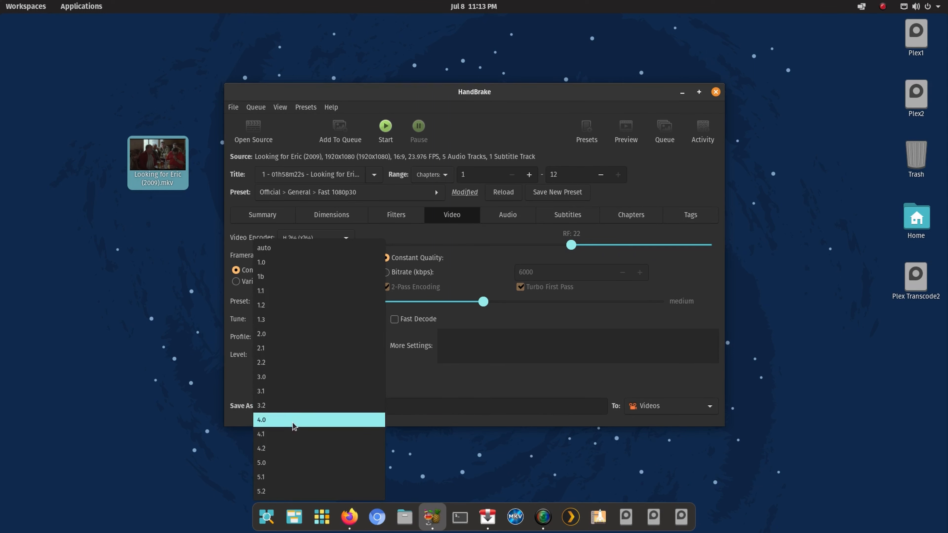
{"action": "left_click", "coordinate": [294, 434]}
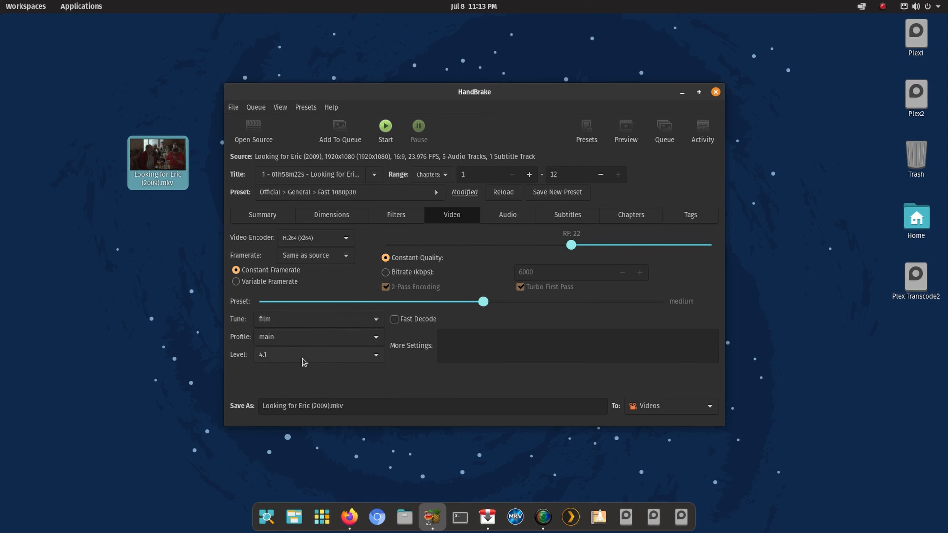
{"action": "left_click", "coordinate": [296, 339]}
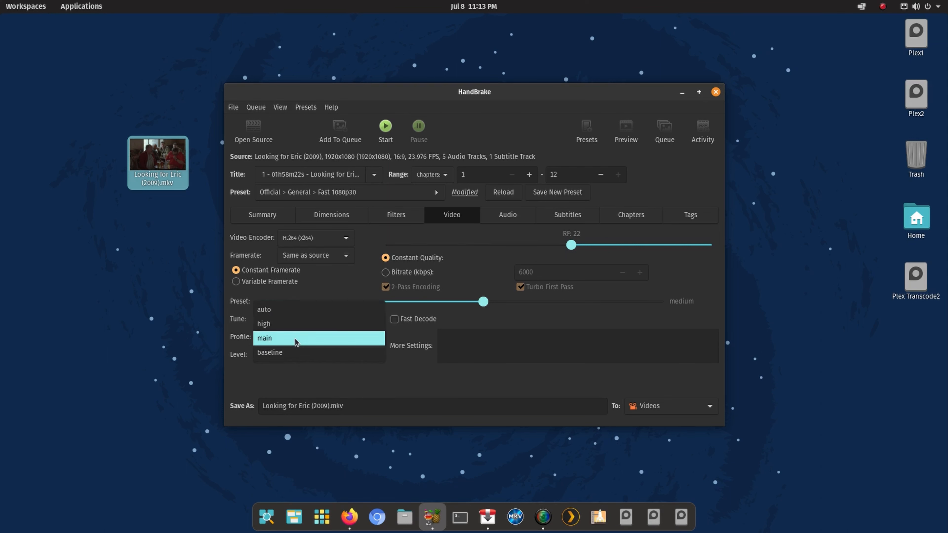
{"action": "left_click", "coordinate": [296, 340]}
{"action": "left_click", "coordinate": [295, 338]}
{"action": "left_click", "coordinate": [295, 340]}
Try the animation tune and return the tune setting to film.
{"action": "left_click", "coordinate": [295, 321]}
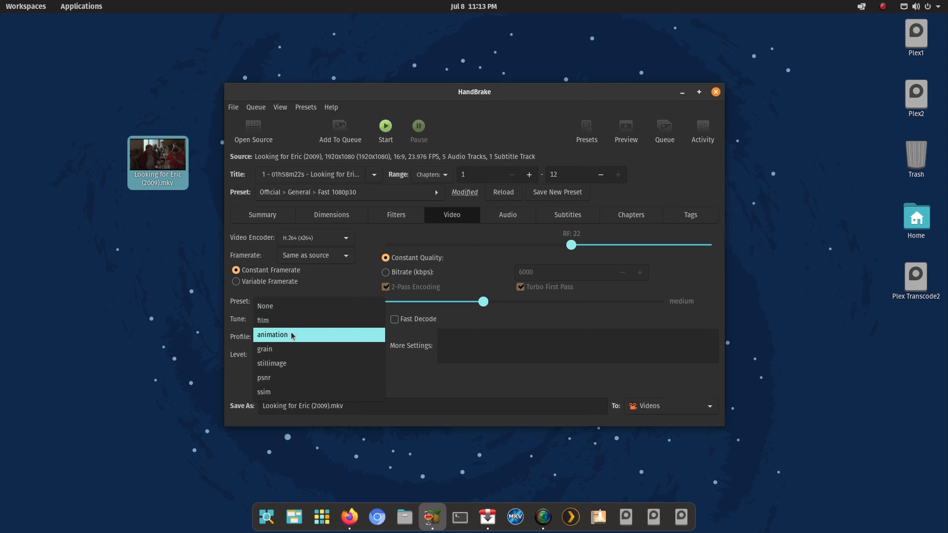
{"action": "left_click", "coordinate": [292, 335]}
{"action": "left_click", "coordinate": [291, 324]}
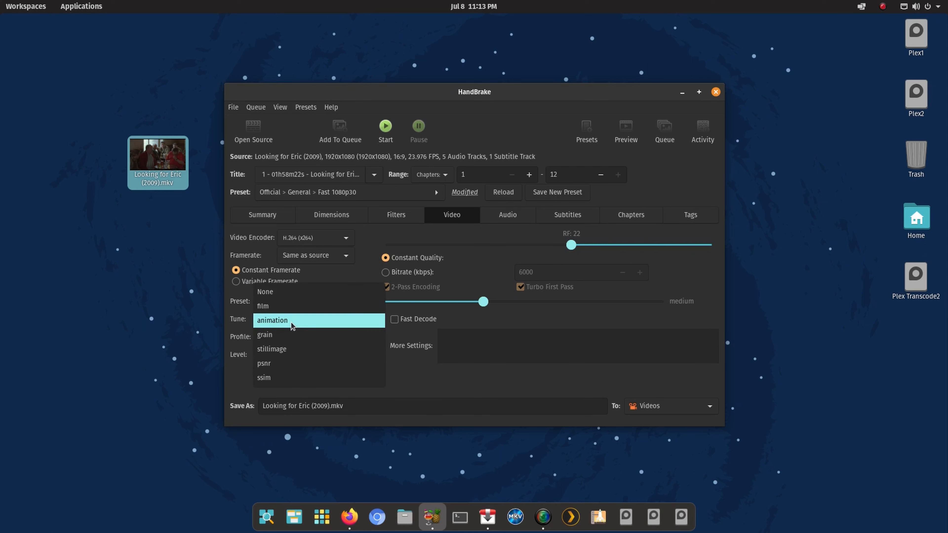
{"action": "left_click", "coordinate": [288, 306]}
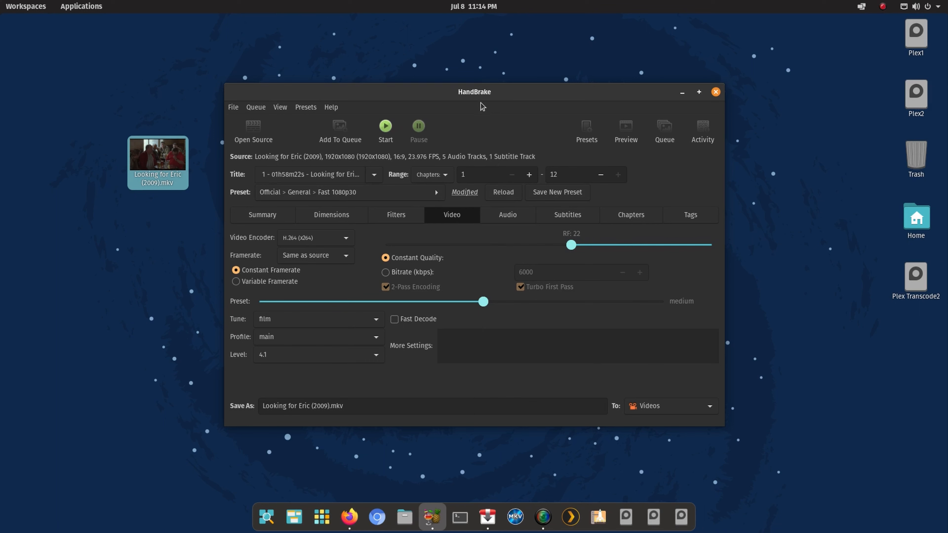
Review the output details of the English DTS-HD MA track in the audio settings.
{"action": "left_click_drag", "start_coordinate": [482, 95], "coordinate": [470, 87]}
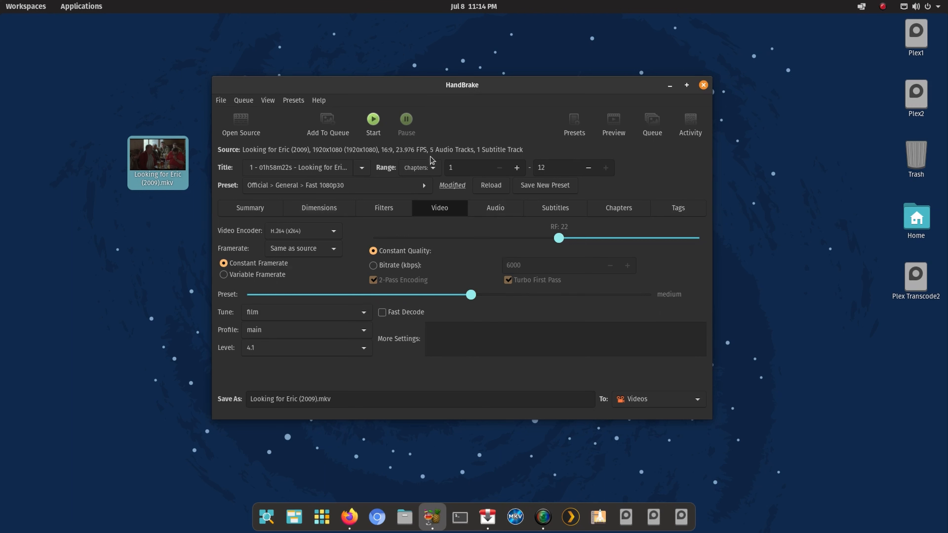
{"action": "left_click", "coordinate": [496, 209]}
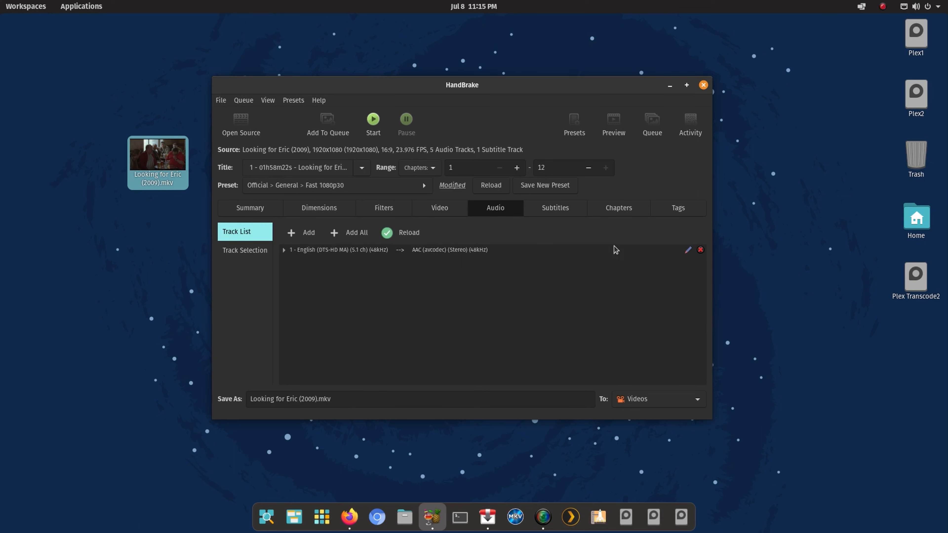
{"action": "left_click", "coordinate": [284, 250]}
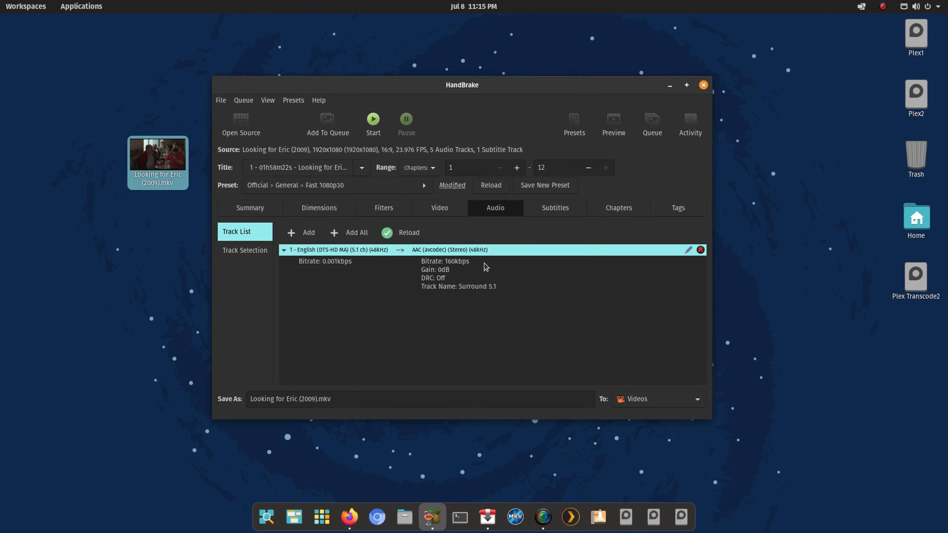
{"action": "left_click", "coordinate": [283, 250]}
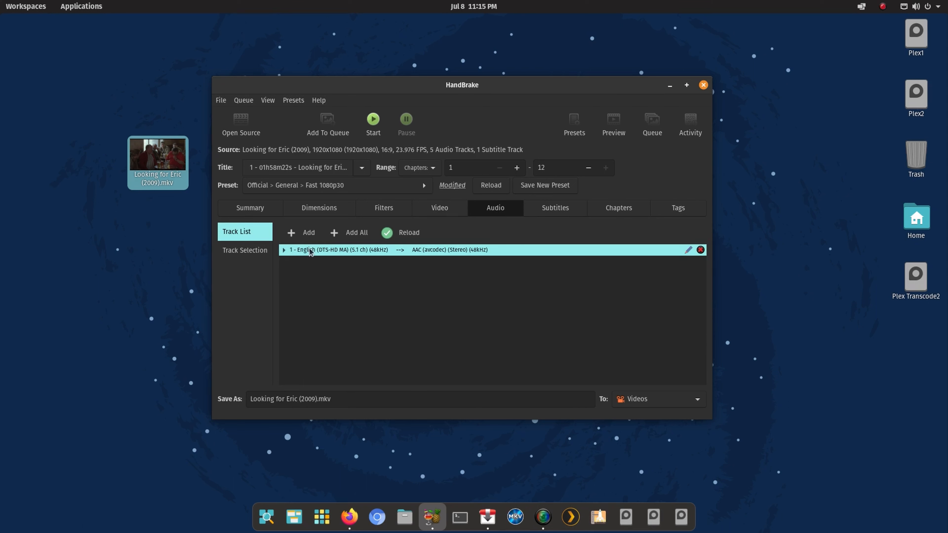
{"action": "left_click", "coordinate": [300, 233]}
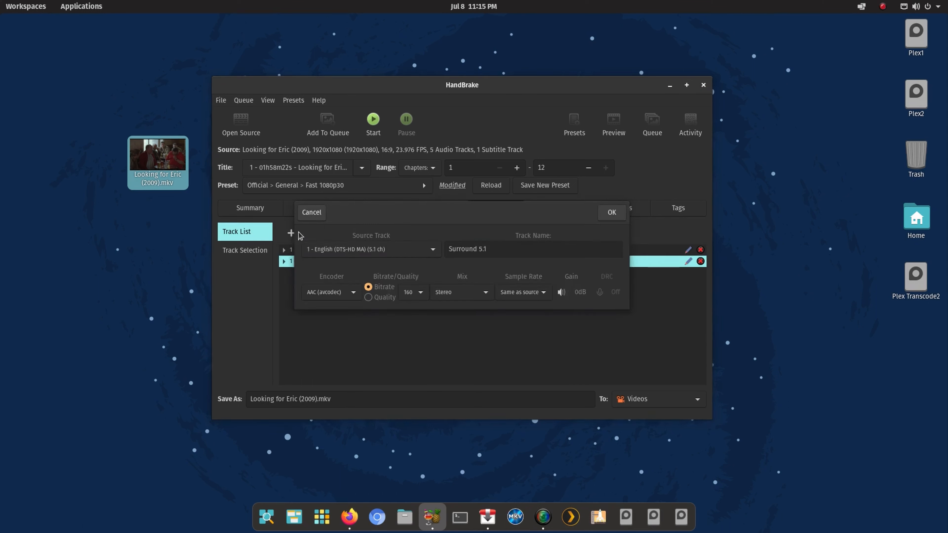
{"action": "left_click", "coordinate": [373, 252]}
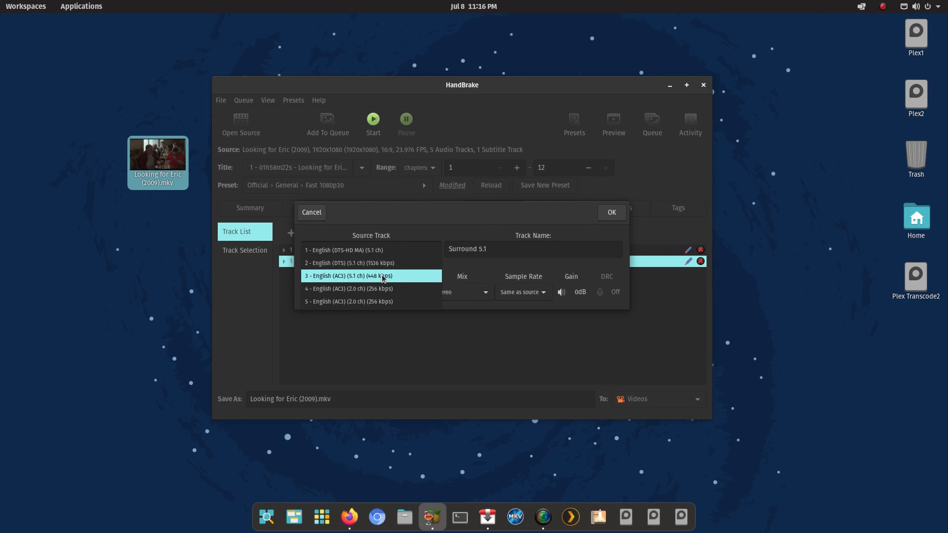
{"action": "left_click", "coordinate": [365, 277]}
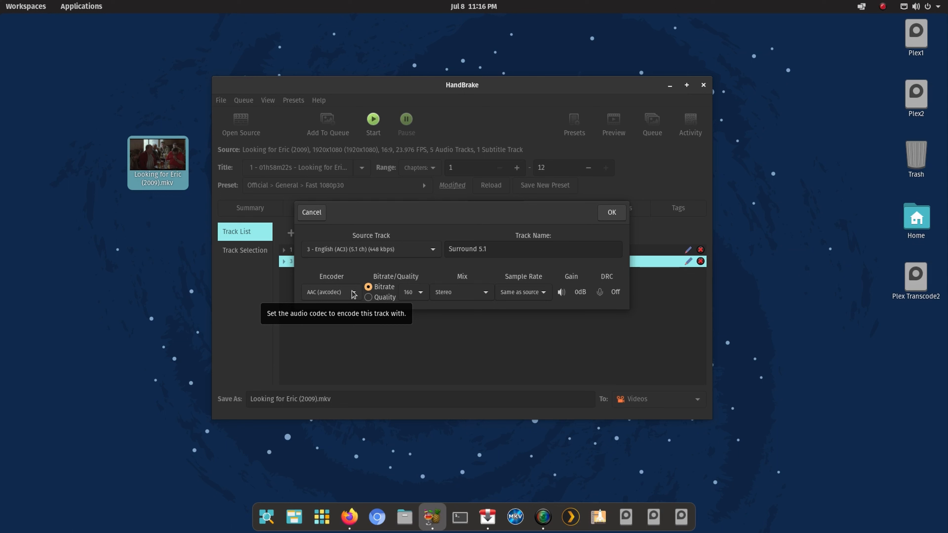
{"action": "left_click_drag", "start_coordinate": [369, 215], "coordinate": [356, 210]}
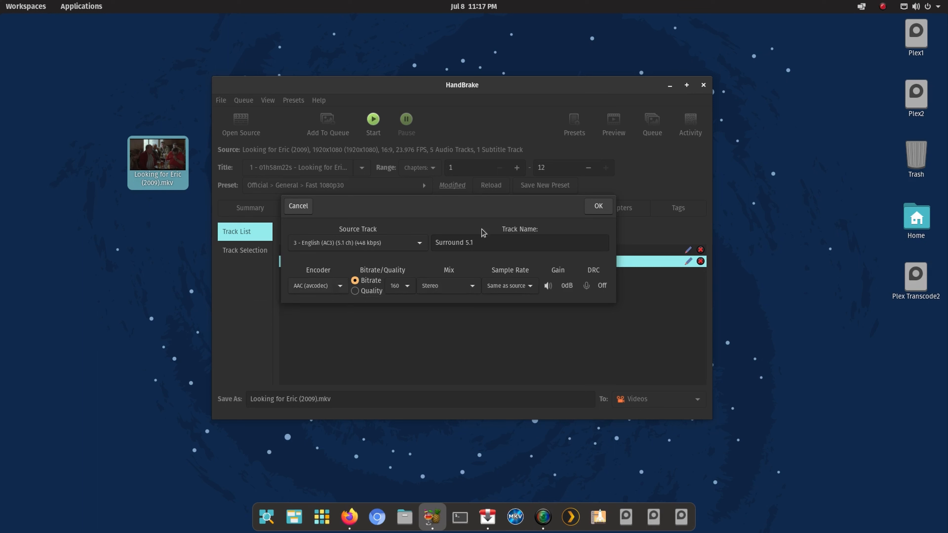
{"action": "left_click", "coordinate": [297, 208]}
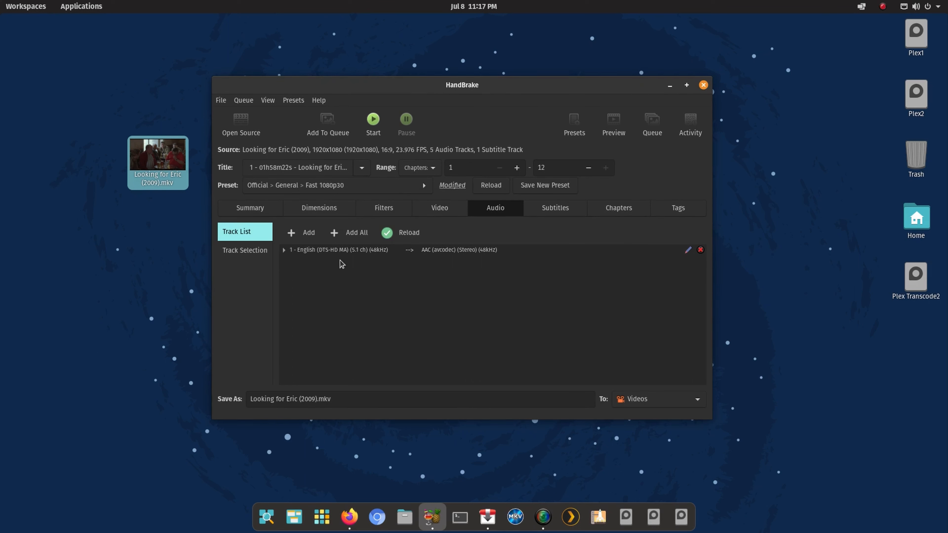
Change the English DTS-HD MA 5.1 audio track's encoder to DTS-HD Passthru.
{"action": "left_click", "coordinate": [471, 249]}
{"action": "double_click", "coordinate": [479, 250]}
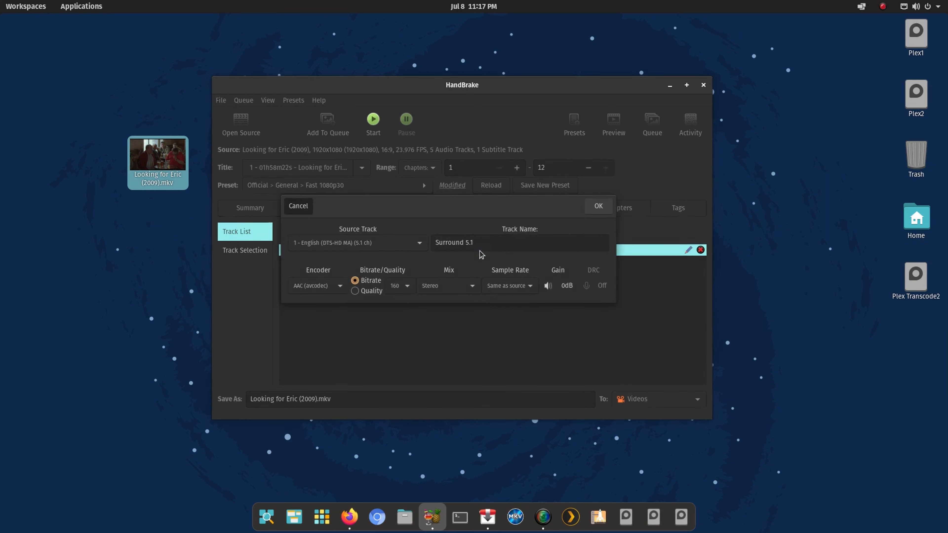
{"action": "left_click", "coordinate": [678, 267]}
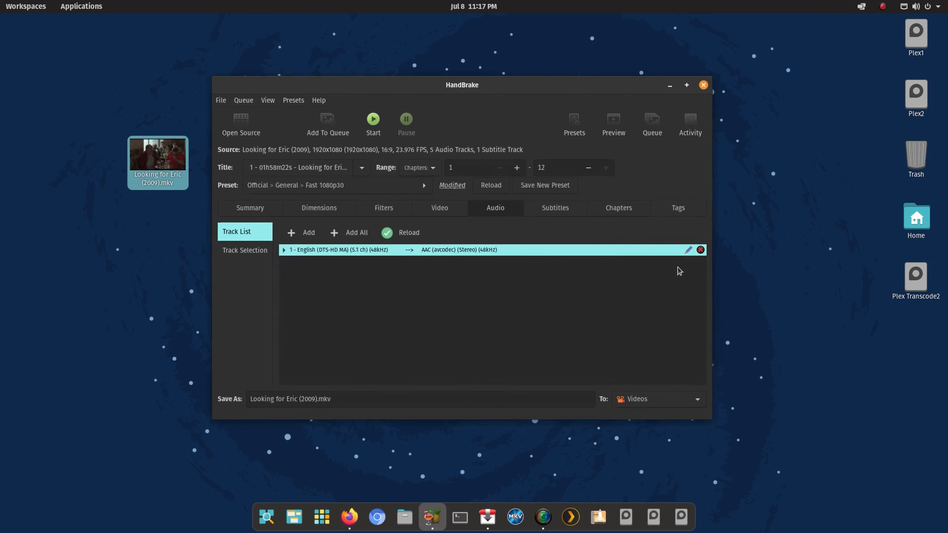
{"action": "left_click", "coordinate": [689, 250]}
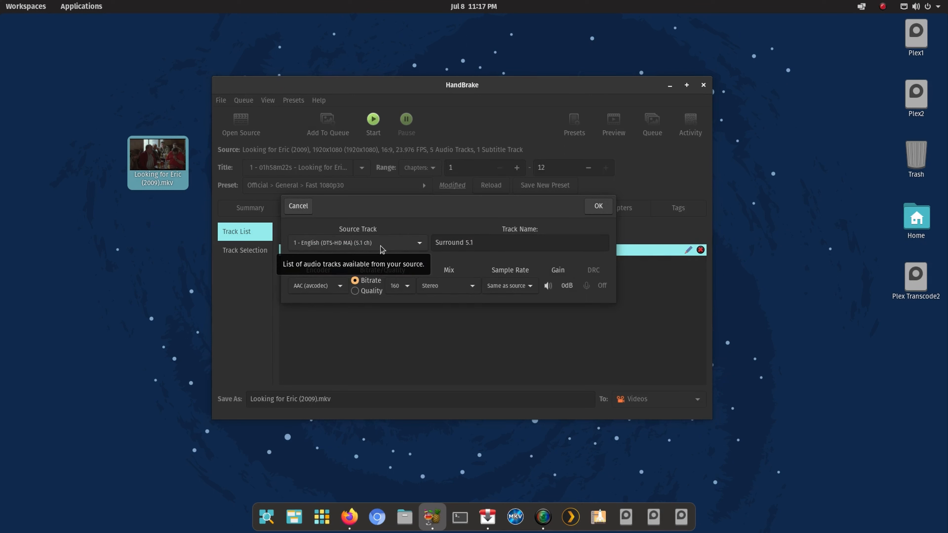
{"action": "left_click", "coordinate": [329, 291]}
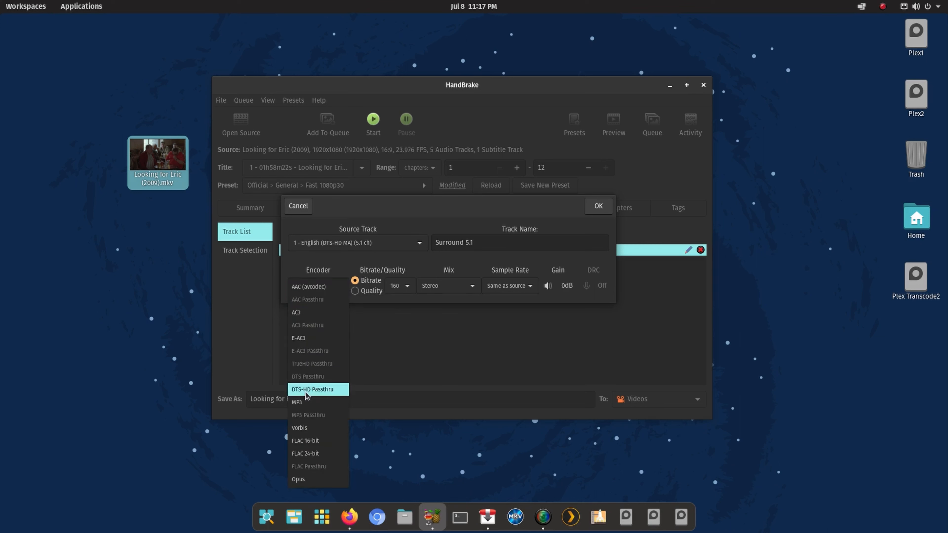
{"action": "left_click", "coordinate": [322, 392]}
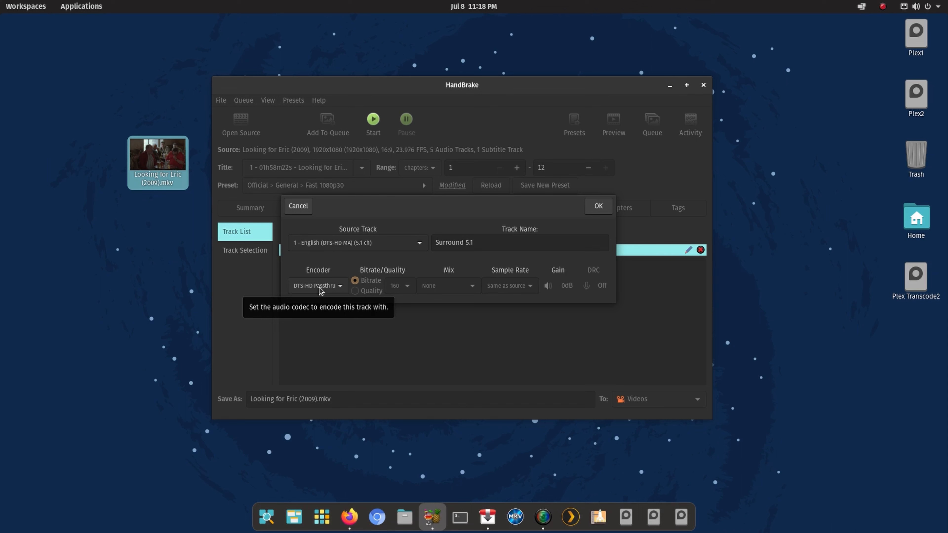
{"action": "left_click", "coordinate": [598, 206]}
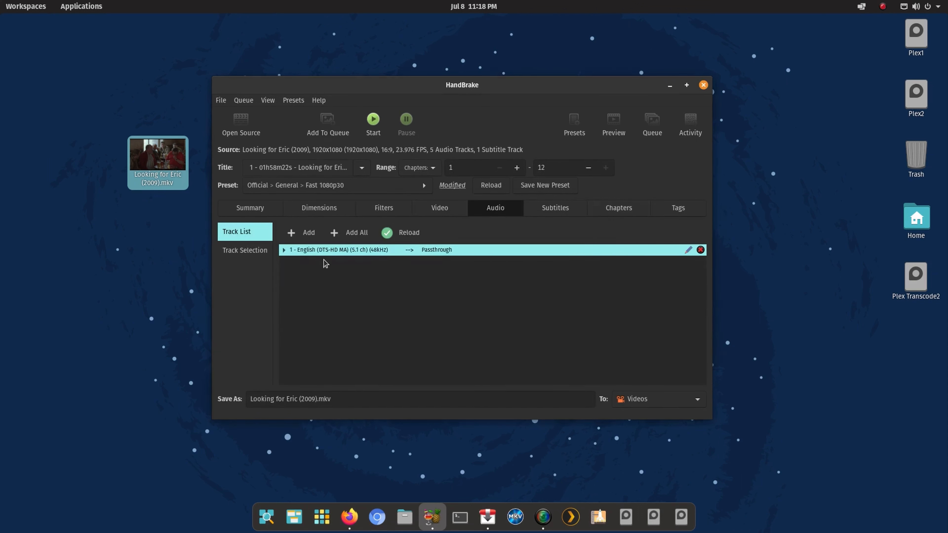
Add a second audio track from the English AC3 5.1 (448 kbps) source using AC3 Passthru.
{"action": "left_click", "coordinate": [295, 234]}
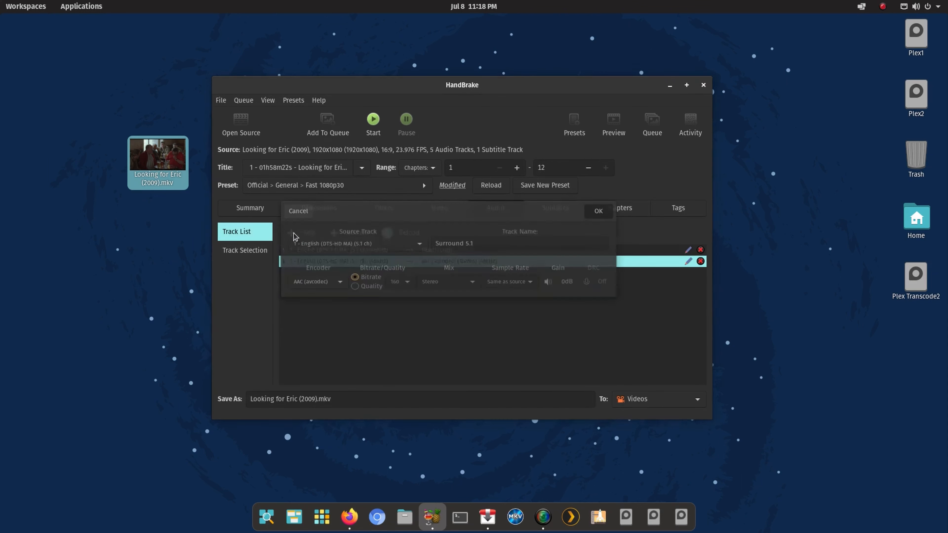
{"action": "left_click", "coordinate": [341, 243]}
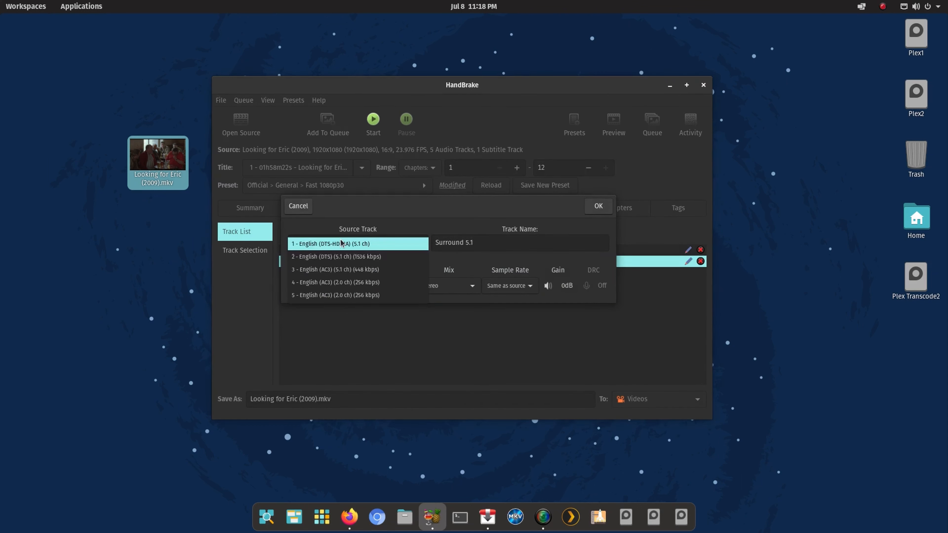
{"action": "left_click", "coordinate": [337, 273]}
{"action": "left_click", "coordinate": [340, 289]}
{"action": "left_click", "coordinate": [317, 325]}
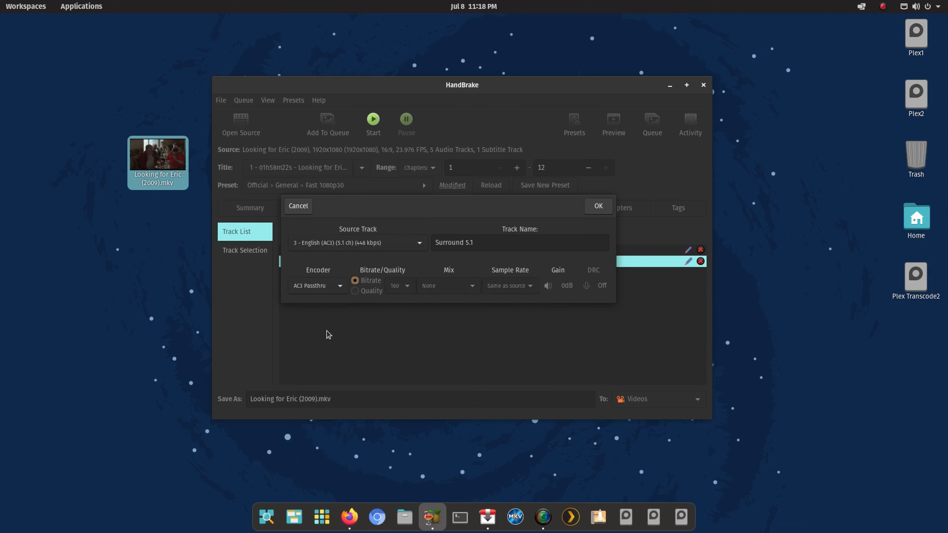
{"action": "left_click", "coordinate": [598, 207]}
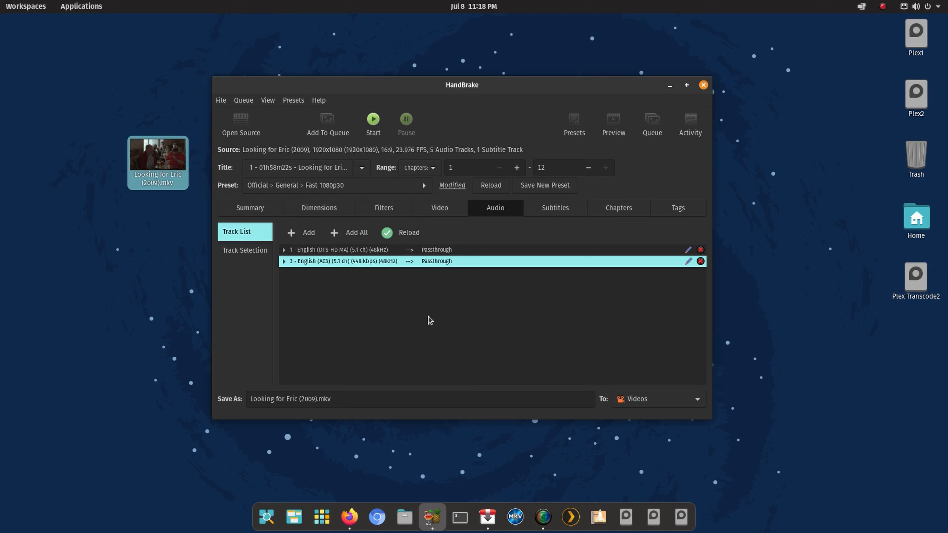
Add the embedded English PGS subtitle track and remove the Foreign Audio Scan entry from the subtitle list.
{"action": "left_click", "coordinate": [546, 206]}
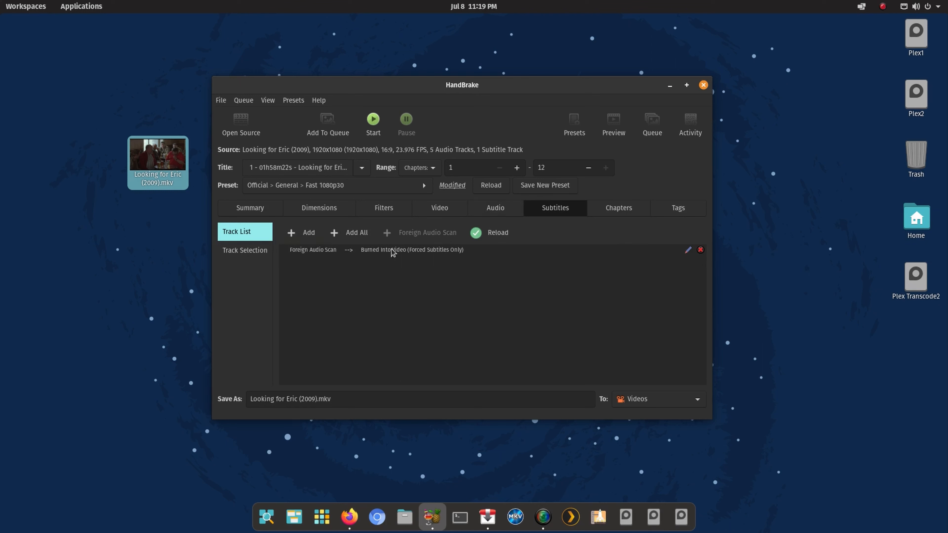
{"action": "left_click", "coordinate": [384, 252]}
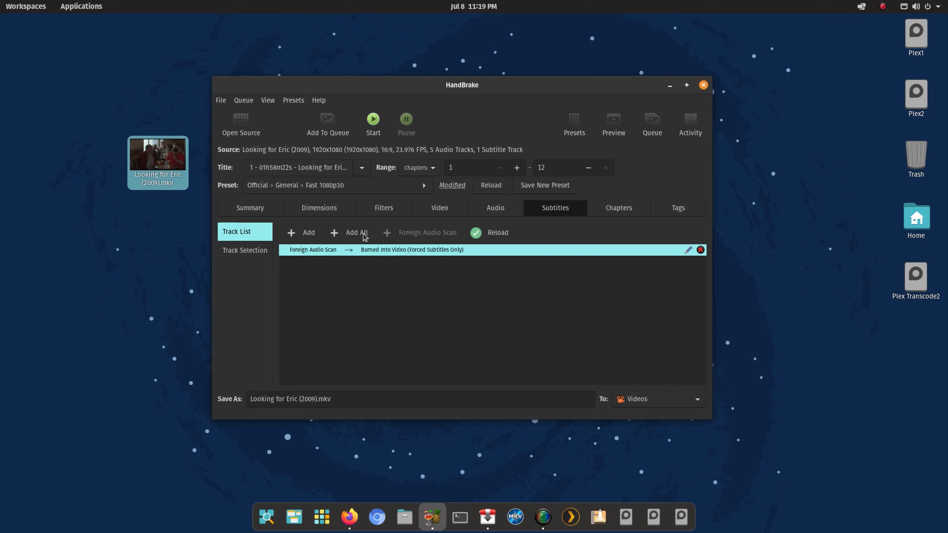
{"action": "left_click", "coordinate": [314, 233]}
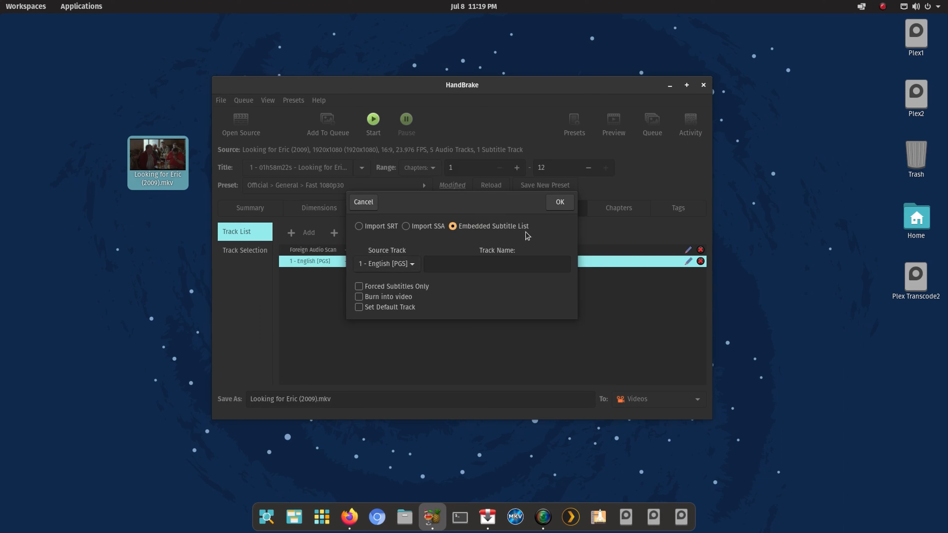
{"action": "left_click", "coordinate": [558, 202]}
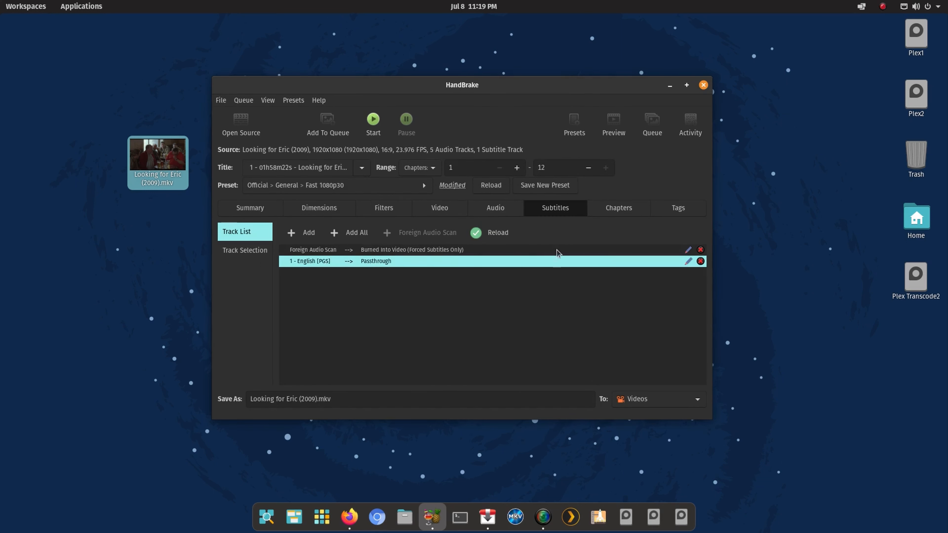
{"action": "left_click", "coordinate": [478, 254]}
{"action": "left_click", "coordinate": [700, 250]}
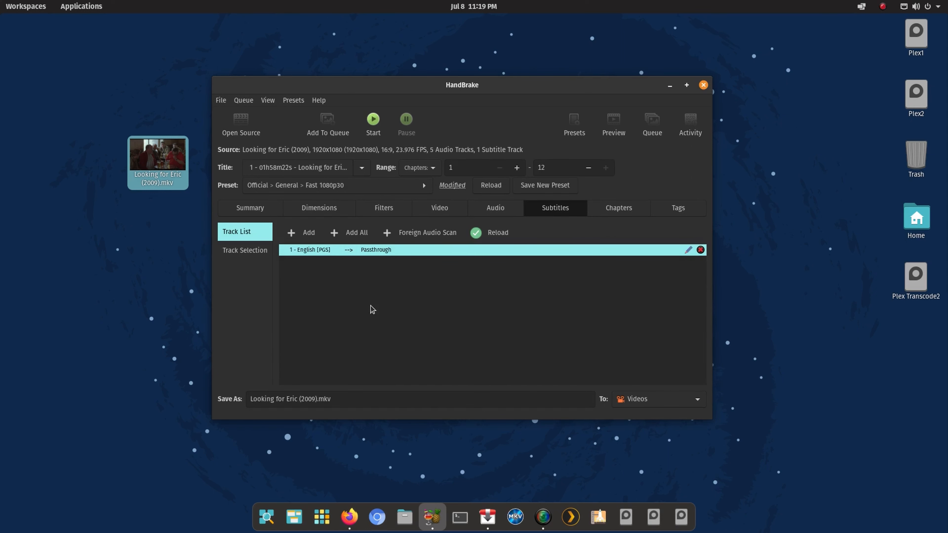
{"action": "left_click_drag", "start_coordinate": [384, 88], "coordinate": [381, 89]}
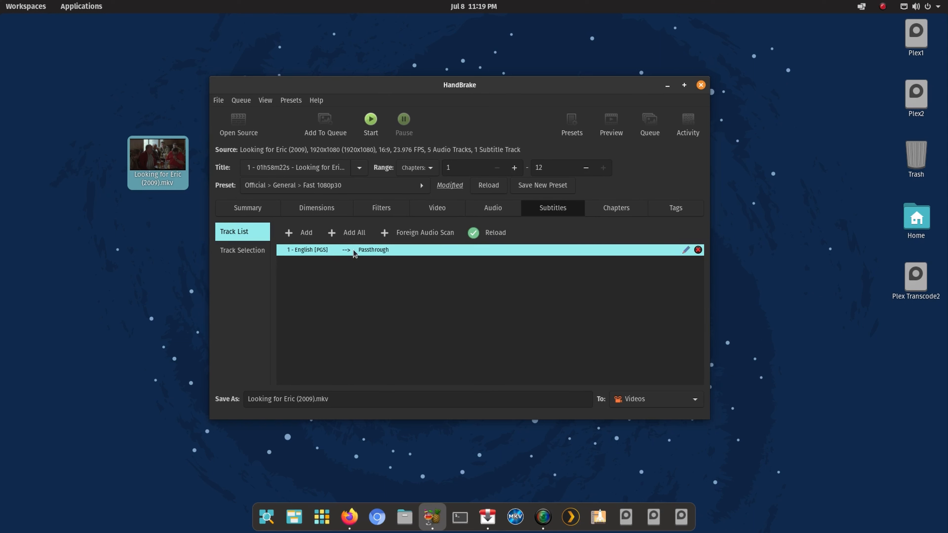
Try the burn-into-video option on the English PGS subtitle track and switch it off again.
{"action": "double_click", "coordinate": [604, 254]}
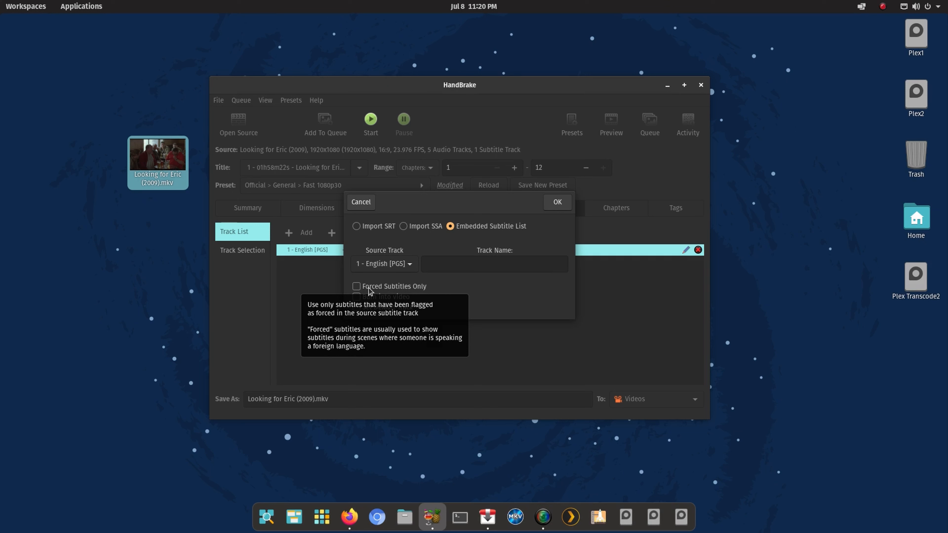
{"action": "left_click", "coordinate": [357, 298]}
{"action": "left_click", "coordinate": [356, 299]}
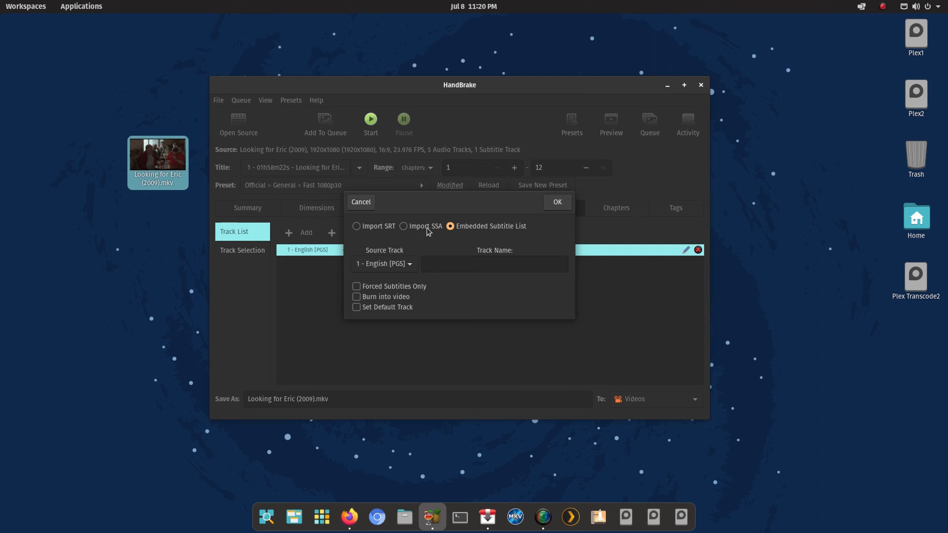
{"action": "left_click", "coordinate": [552, 206]}
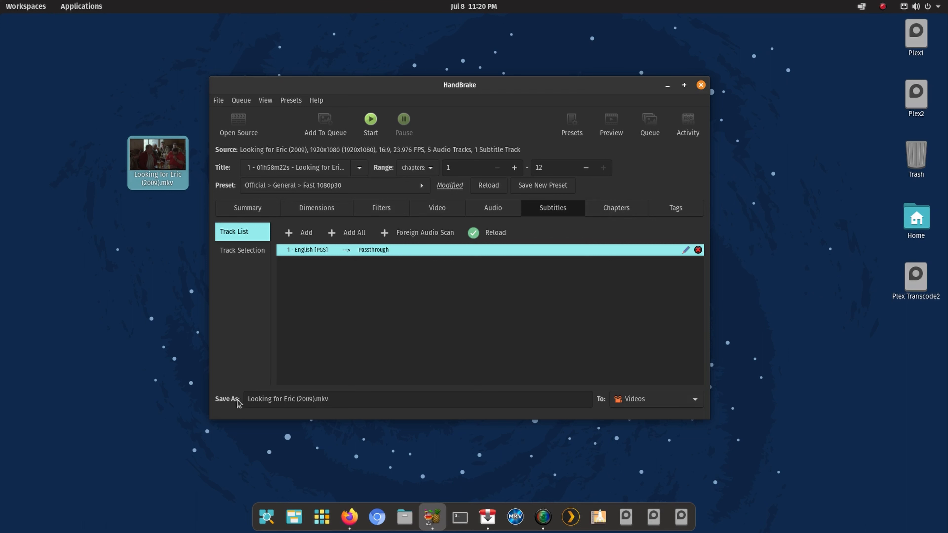
Set the output destination to Desktop and the output file name to Looking for Eric (2009) shrunk.mkv.
{"action": "left_click", "coordinate": [652, 403]}
{"action": "left_click", "coordinate": [316, 394]}
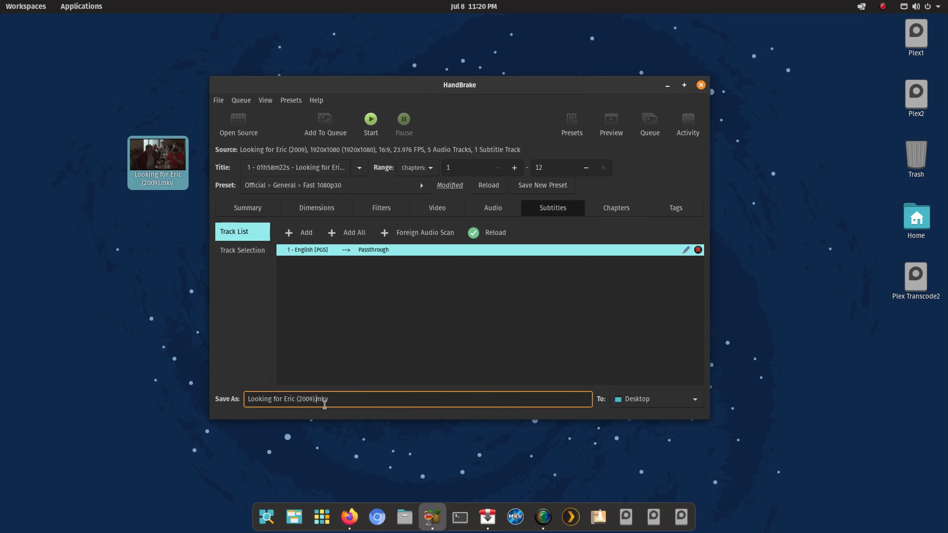
{"action": "key", "text": "BackSpace"}
{"action": "type", "text": "shrunk"}
{"action": "left_click_drag", "start_coordinate": [395, 87], "coordinate": [434, 93]}
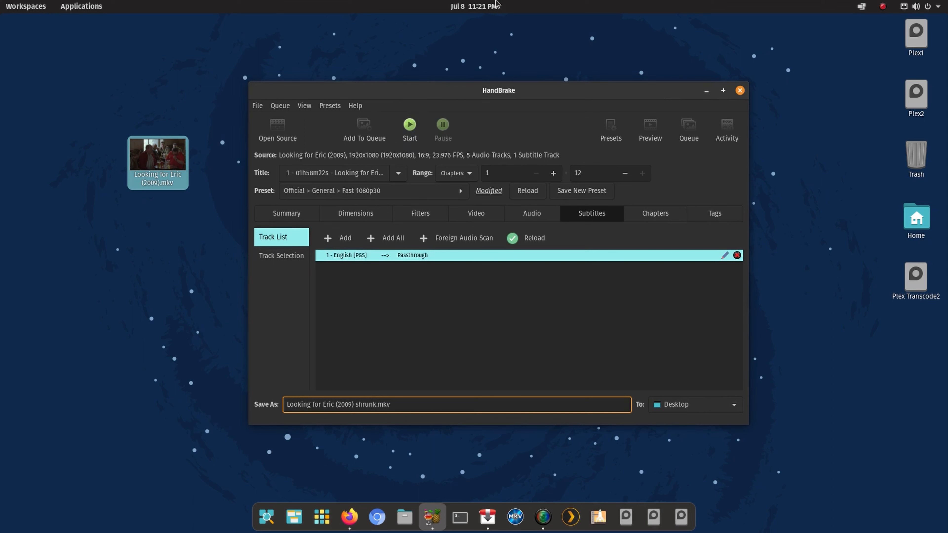
Try different encoder speed presets in the video settings, ranging from superfast to placebo.
{"action": "left_click", "coordinate": [489, 216]}
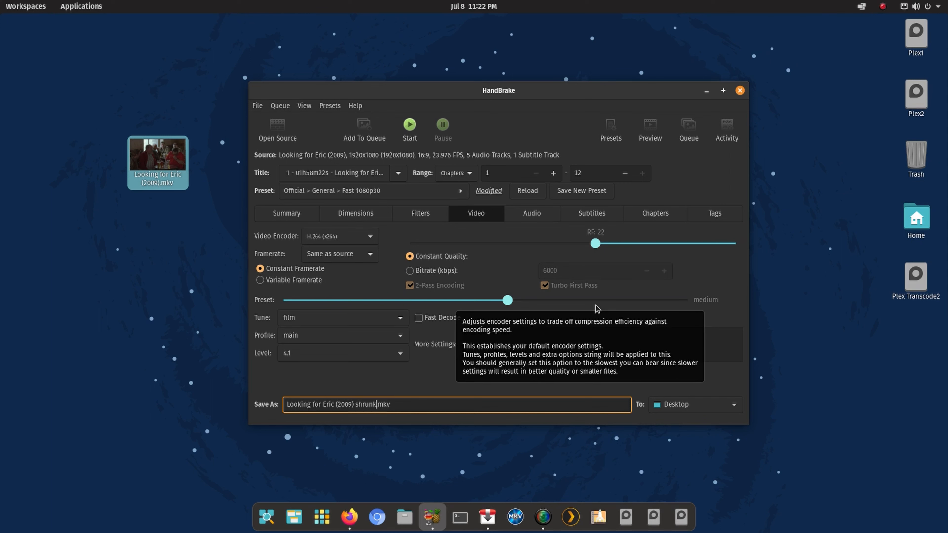
{"action": "left_click", "coordinate": [334, 301]}
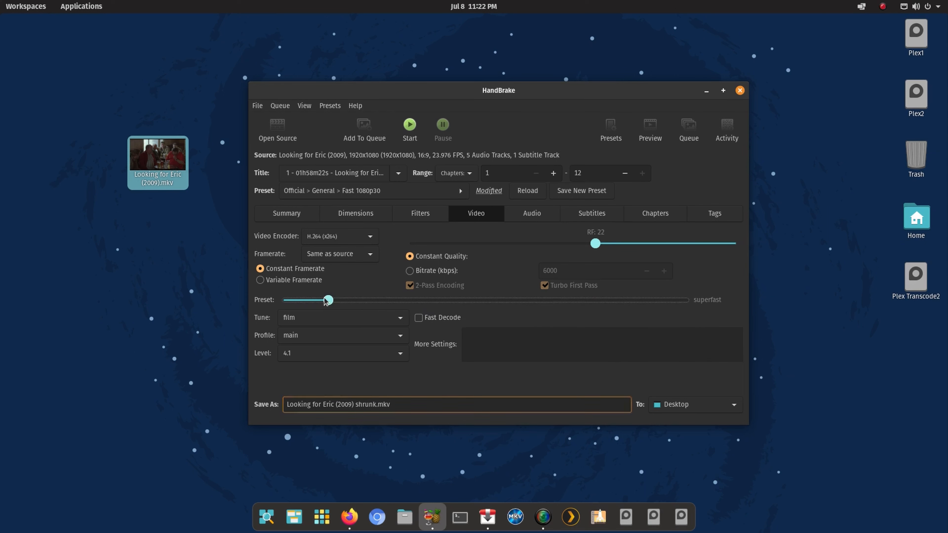
{"action": "left_click", "coordinate": [361, 302]}
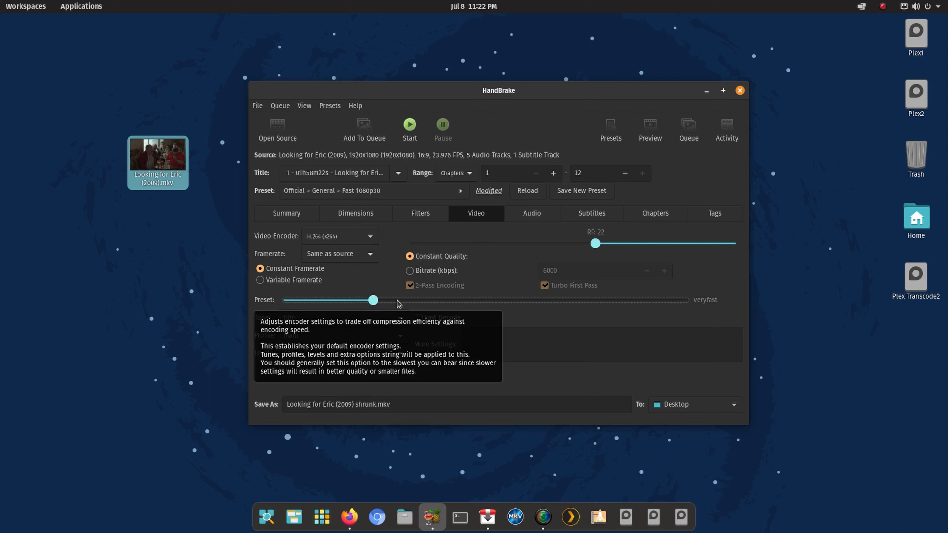
{"action": "left_click", "coordinate": [507, 301]}
{"action": "left_click", "coordinate": [571, 303]}
{"action": "left_click", "coordinate": [595, 301]}
{"action": "left_click", "coordinate": [558, 302]}
{"action": "left_click", "coordinate": [594, 303]}
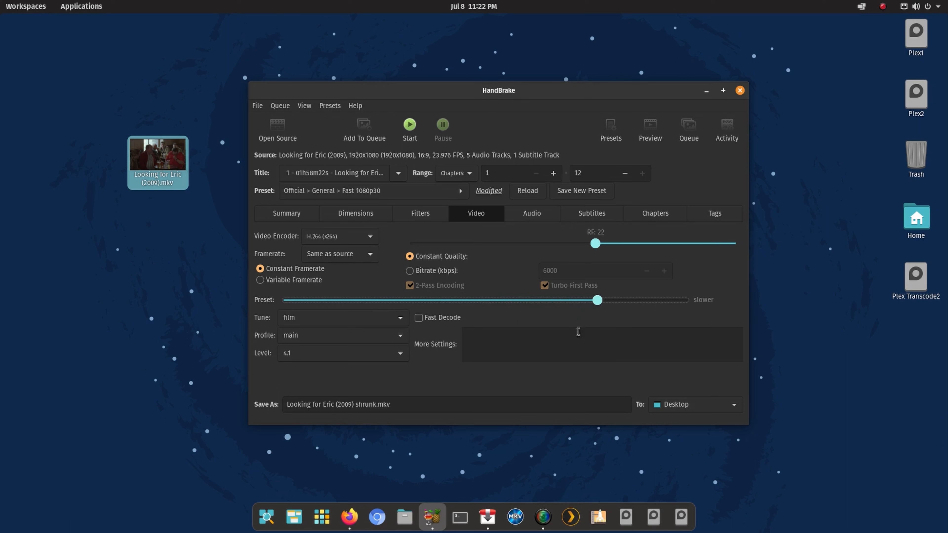
{"action": "left_click", "coordinate": [669, 303]}
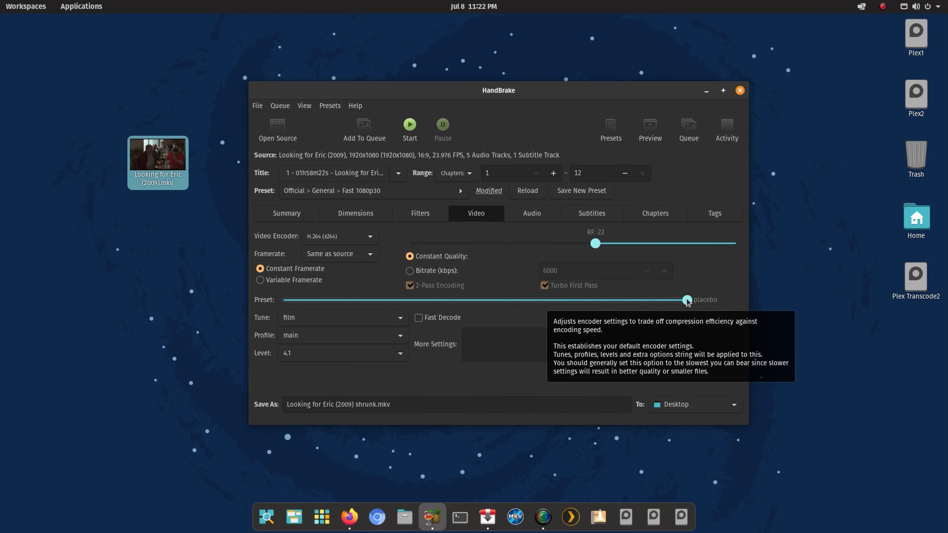
Set the video encoder's speed preset to slower and start the encode.
{"action": "left_click_drag", "start_coordinate": [687, 301], "coordinate": [572, 317]}
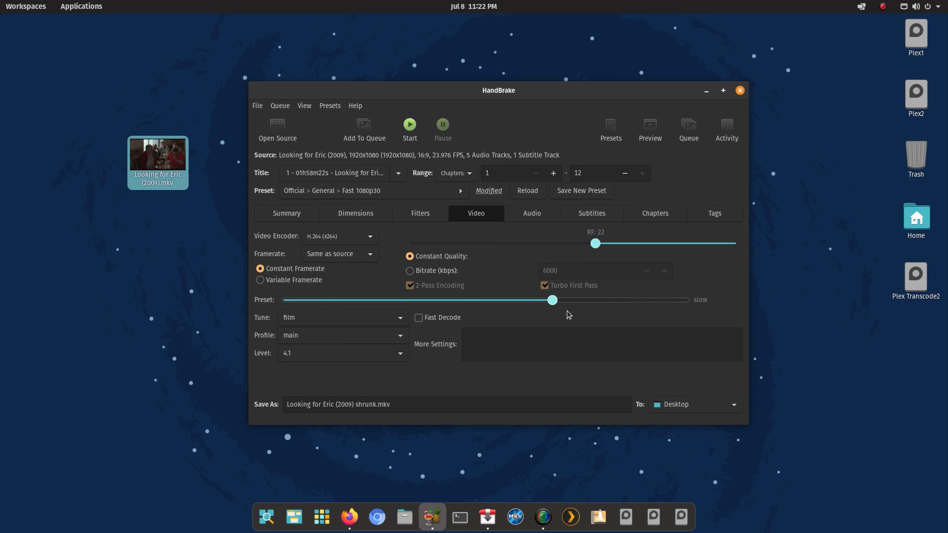
{"action": "scroll", "coordinate": [567, 311], "scroll_direction": "up", "scroll_amount": 1}
{"action": "left_click_drag", "start_coordinate": [589, 92], "coordinate": [575, 81]}
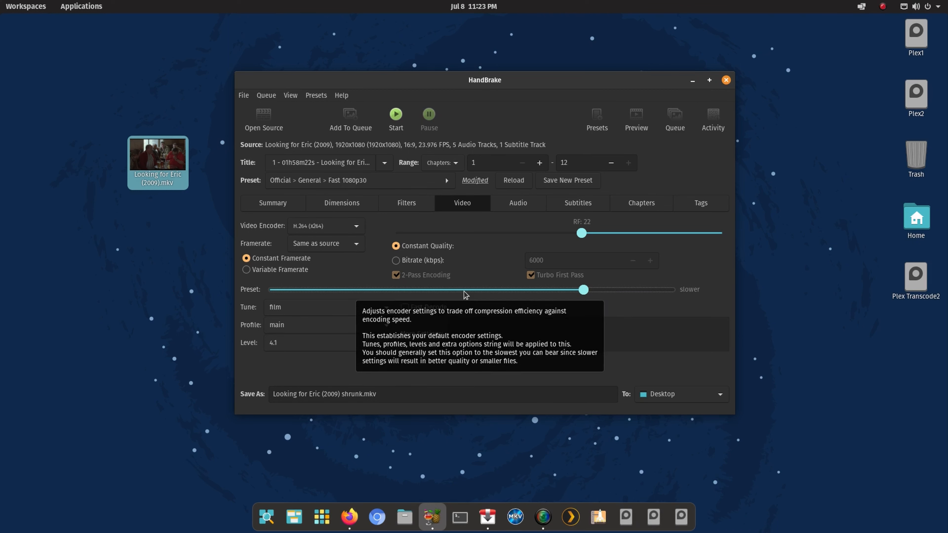
{"action": "left_click", "coordinate": [398, 118]}
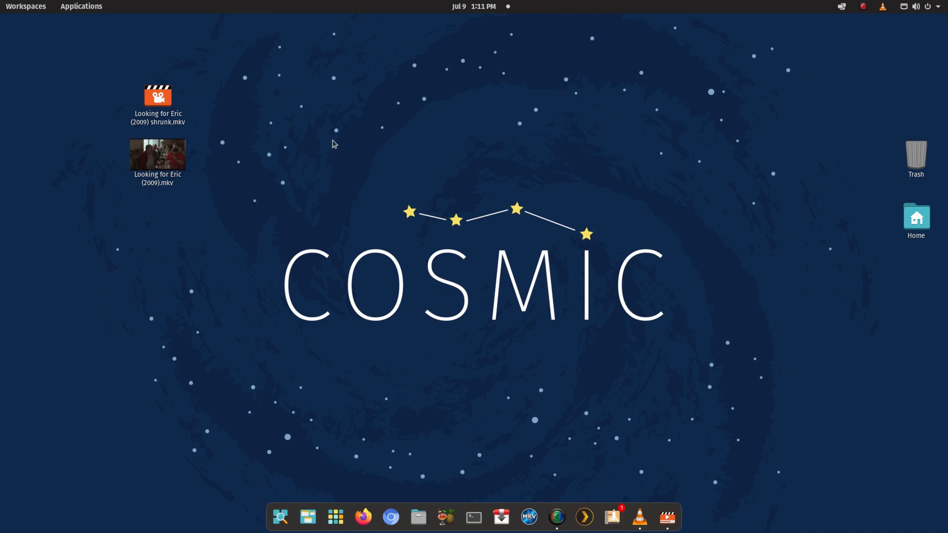
Check the file size of the original Looking for Eric (2009).mkv in its properties.
{"action": "left_click", "coordinate": [164, 115]}
{"action": "right_click", "coordinate": [176, 171]}
{"action": "left_click", "coordinate": [224, 290]}
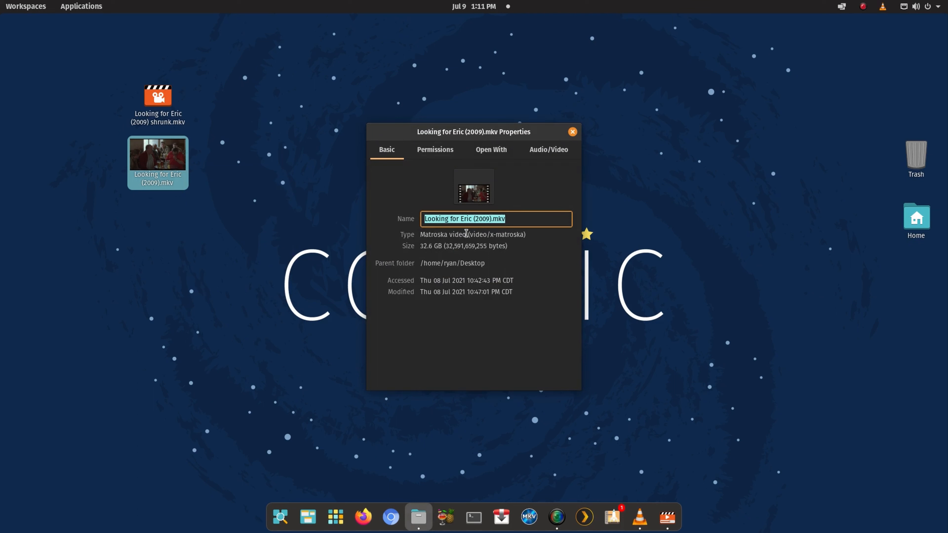
{"action": "left_click", "coordinate": [573, 131]}
Check the file size of Looking for Eric (2009) shrunk.mkv in its properties.
{"action": "left_click", "coordinate": [169, 106]}
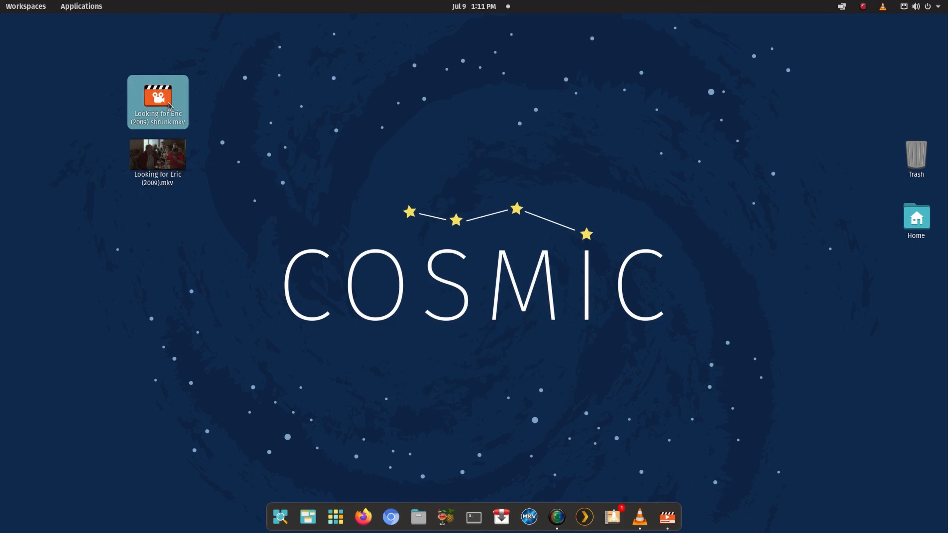
{"action": "right_click", "coordinate": [169, 106]}
{"action": "left_click", "coordinate": [207, 223]}
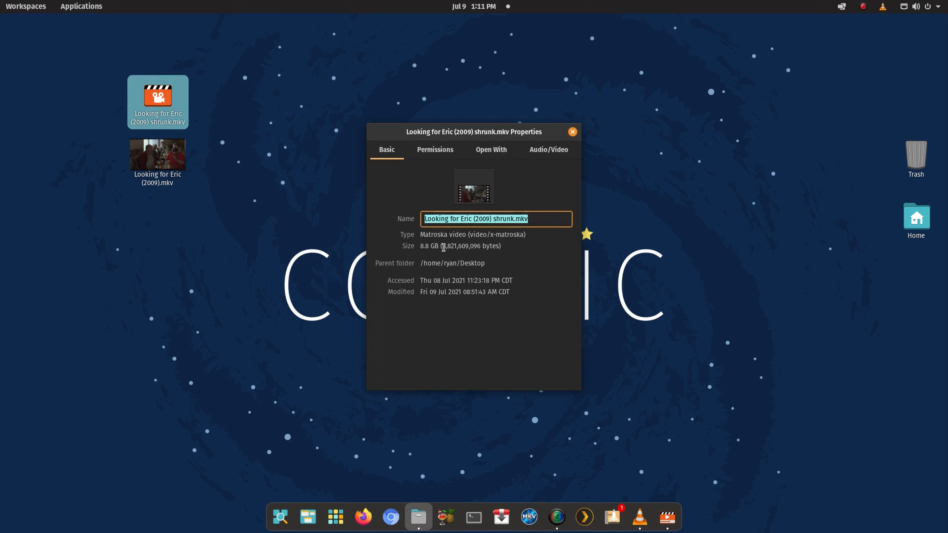
{"action": "double_click", "coordinate": [435, 245]}
{"action": "left_click_drag", "start_coordinate": [435, 246], "coordinate": [419, 246]}
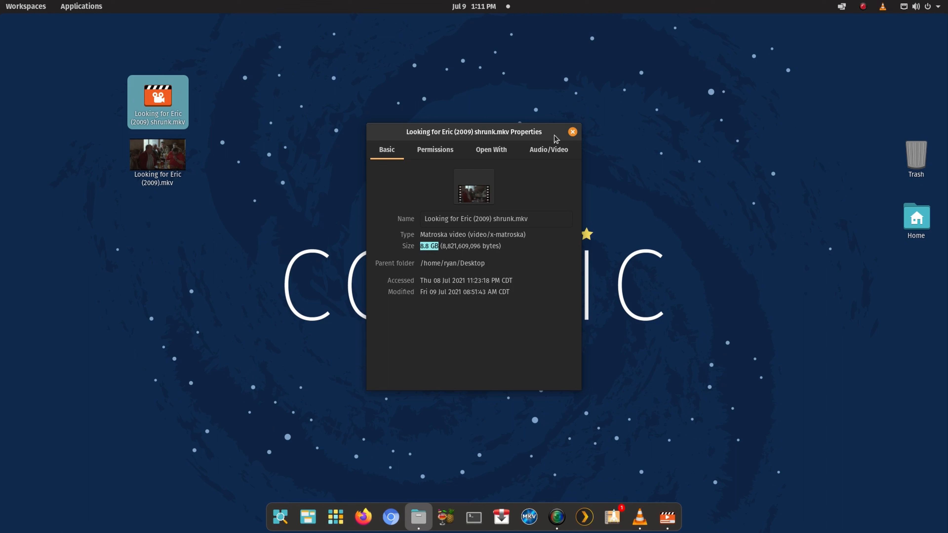
{"action": "left_click", "coordinate": [573, 132]}
{"action": "left_click", "coordinate": [291, 194]}
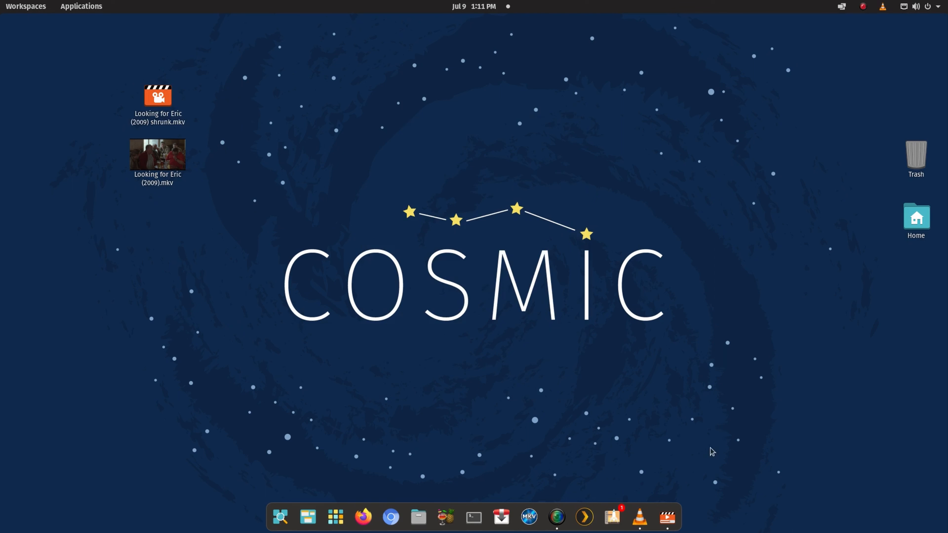
Bring up the original in VLC beside the shrunk version in the other video player, and resize the latter's window to match.
{"action": "left_click", "coordinate": [639, 522]}
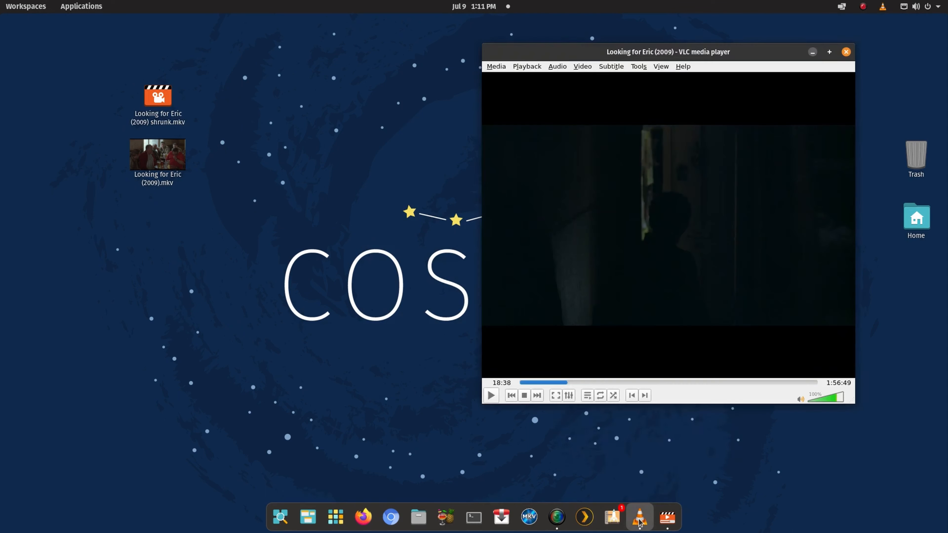
{"action": "left_click", "coordinate": [667, 518]}
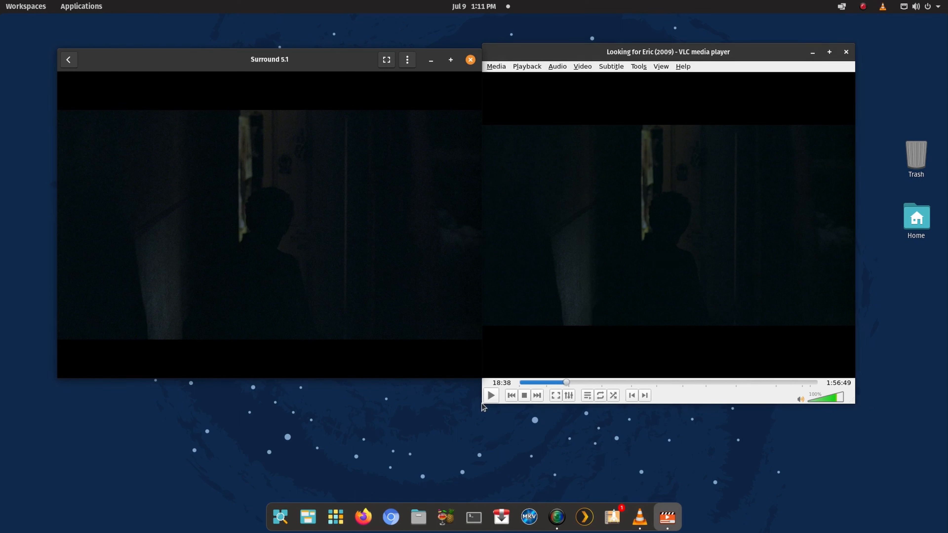
{"action": "mouse_move", "coordinate": [414, 238]}
{"action": "left_click_drag", "start_coordinate": [62, 381], "coordinate": [48, 406]}
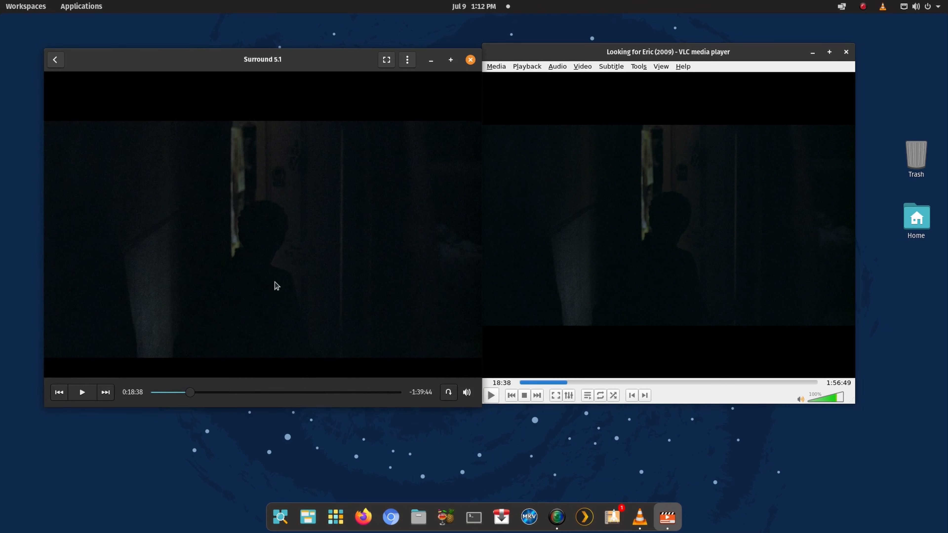
{"action": "left_click_drag", "start_coordinate": [51, 410], "coordinate": [51, 382]}
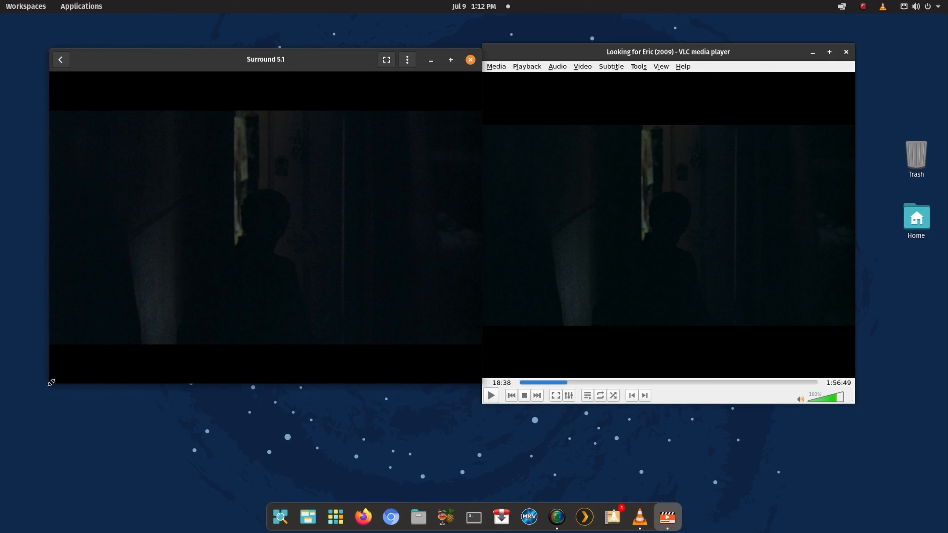
{"action": "mouse_move", "coordinate": [298, 346]}
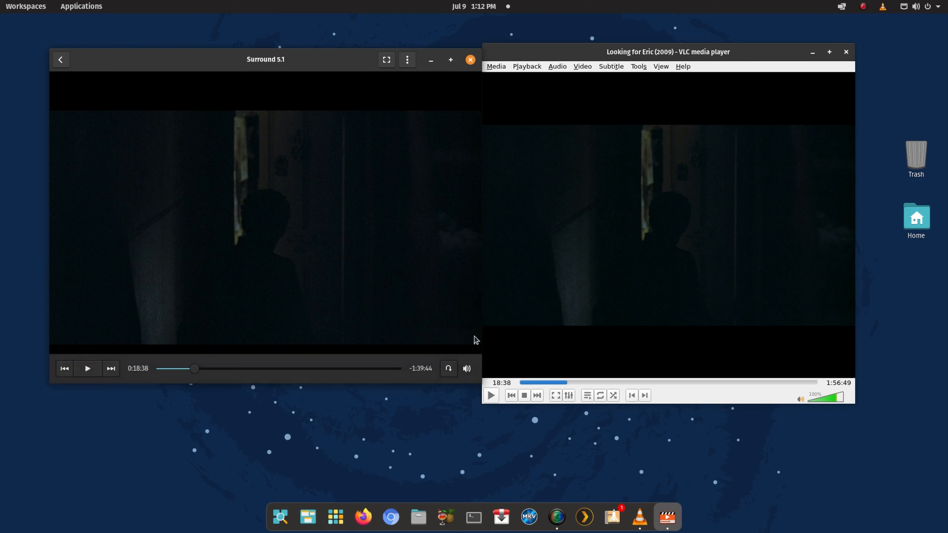
Play the original and shrunk versions side by side to compare picture quality, pause them, and close both players.
{"action": "left_click", "coordinate": [491, 396]}
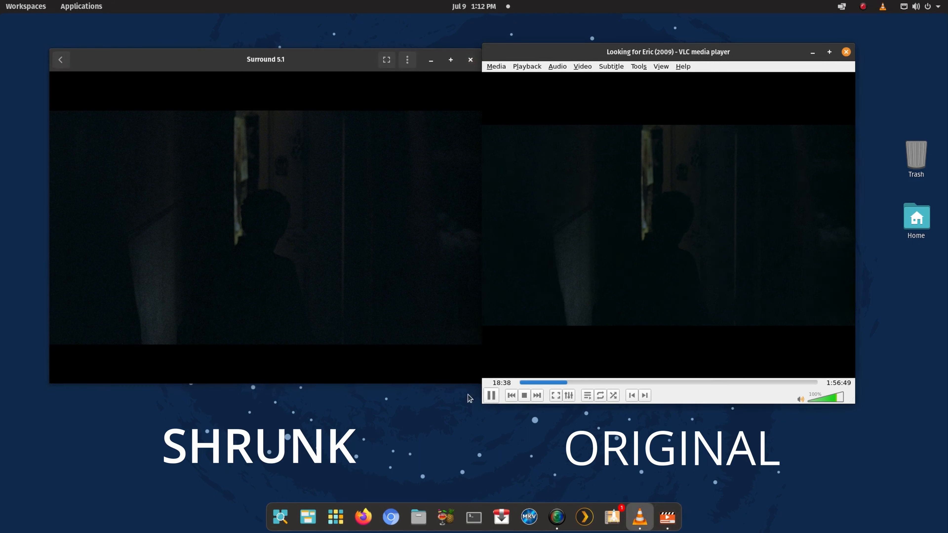
{"action": "left_click", "coordinate": [87, 369]}
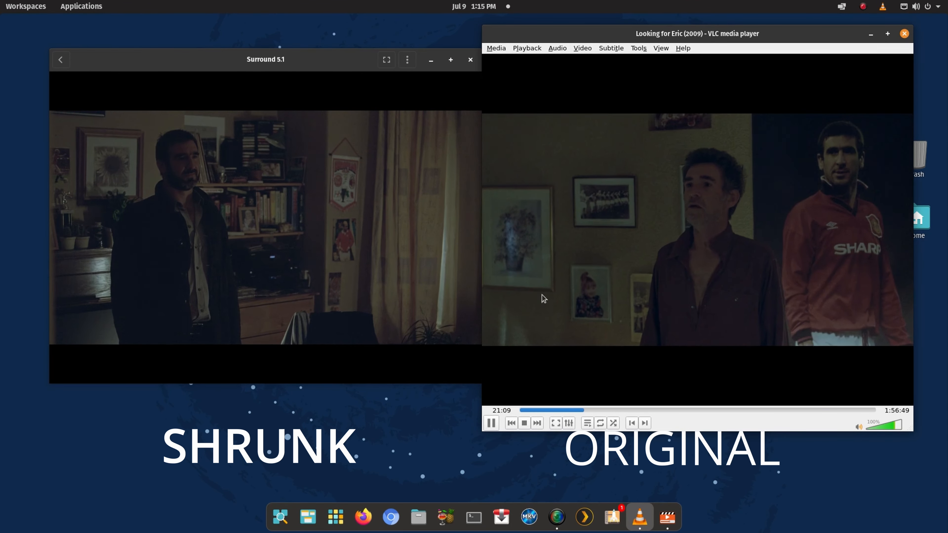
{"action": "left_click", "coordinate": [491, 423]}
{"action": "left_click", "coordinate": [92, 369]}
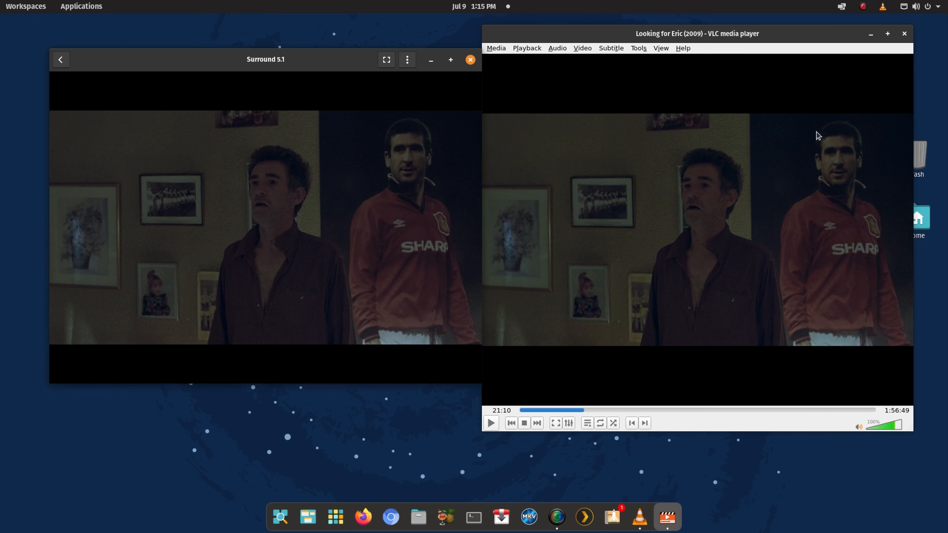
{"action": "left_click", "coordinate": [905, 34]}
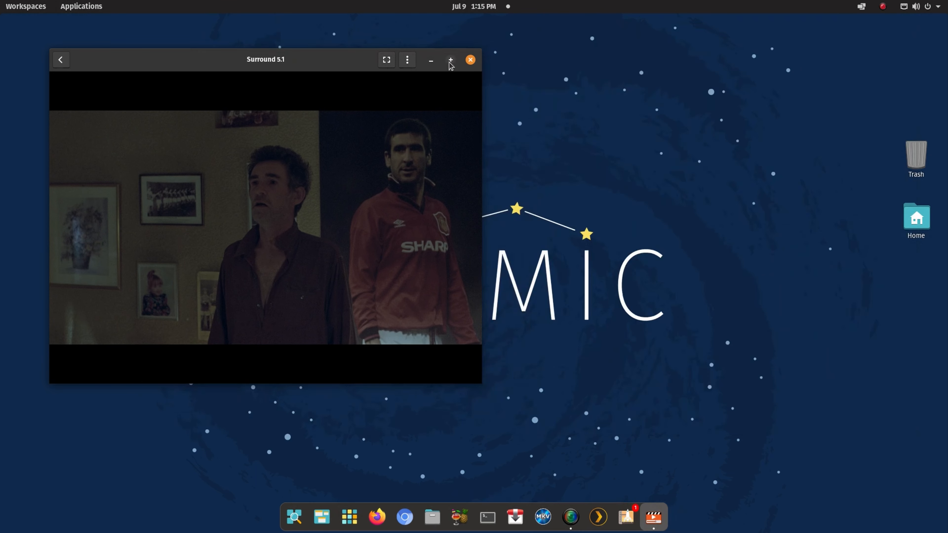
{"action": "left_click", "coordinate": [470, 61]}
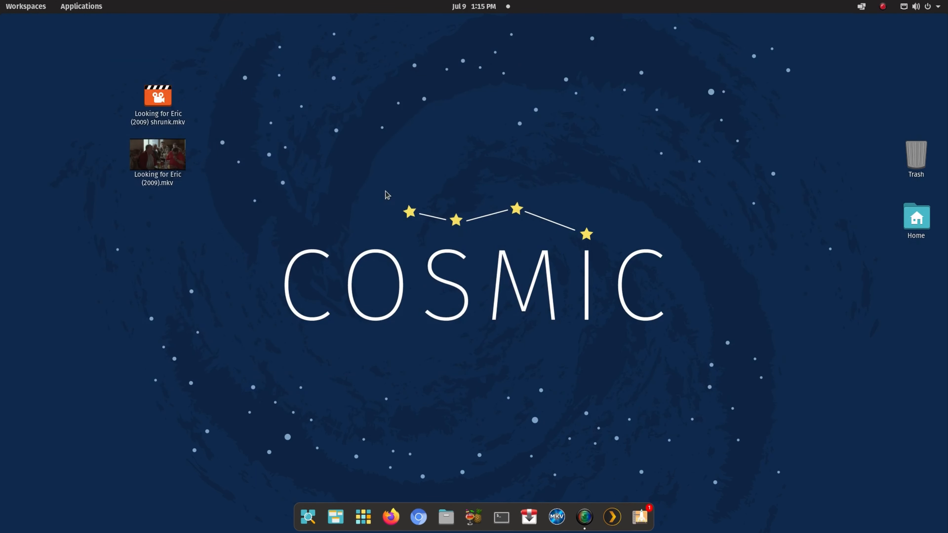